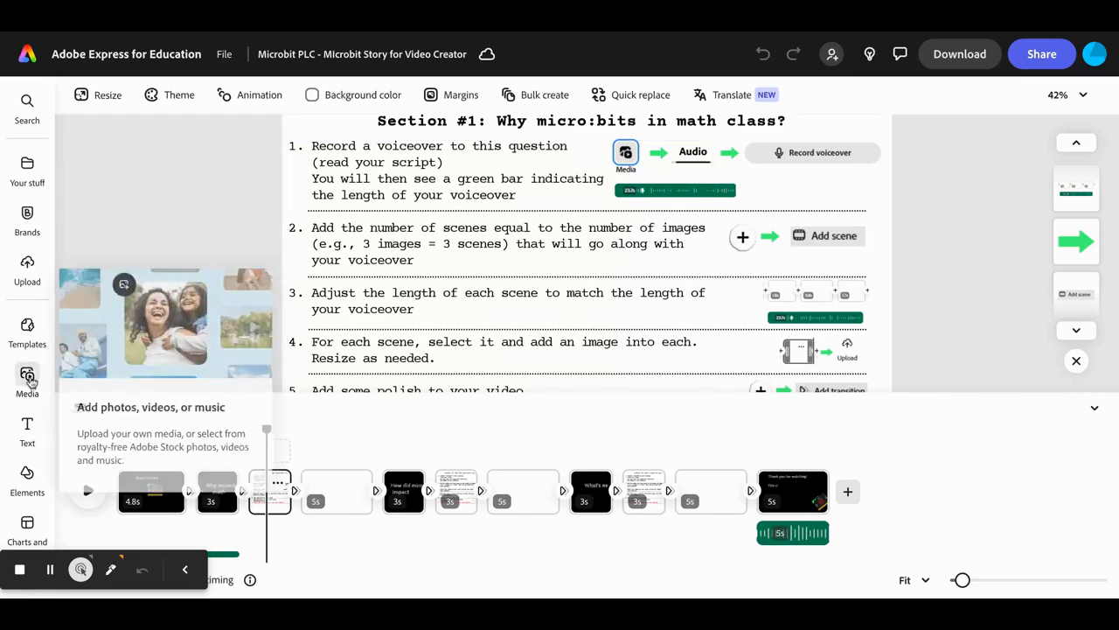
# Step: Record a voiceover for Section #1 from the audio options and finish the recording
pyautogui.click(29, 379)
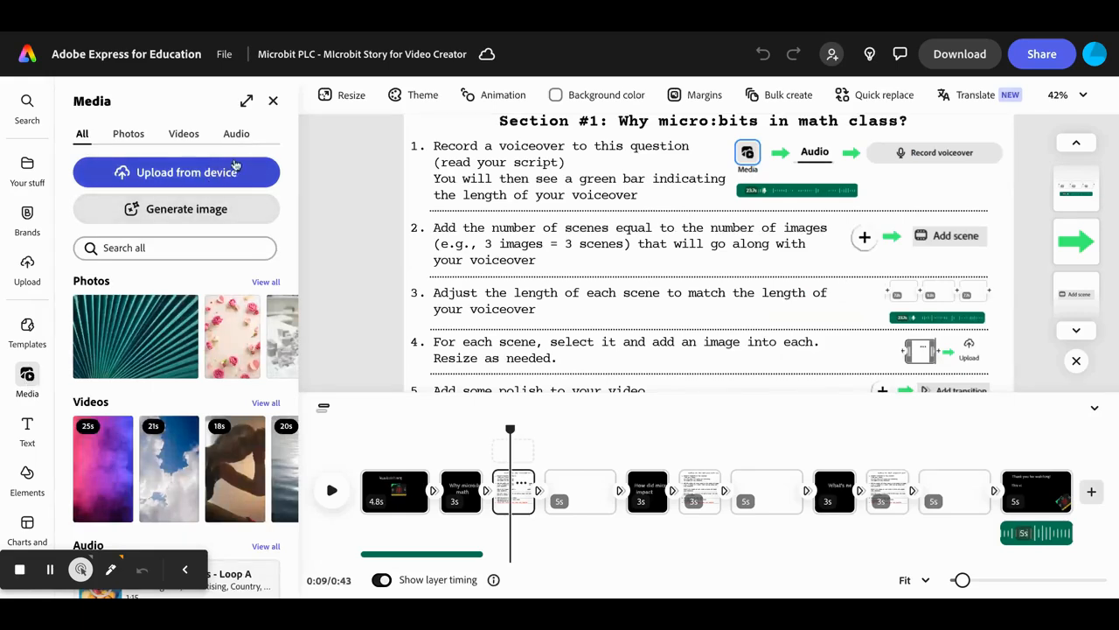
pyautogui.click(238, 137)
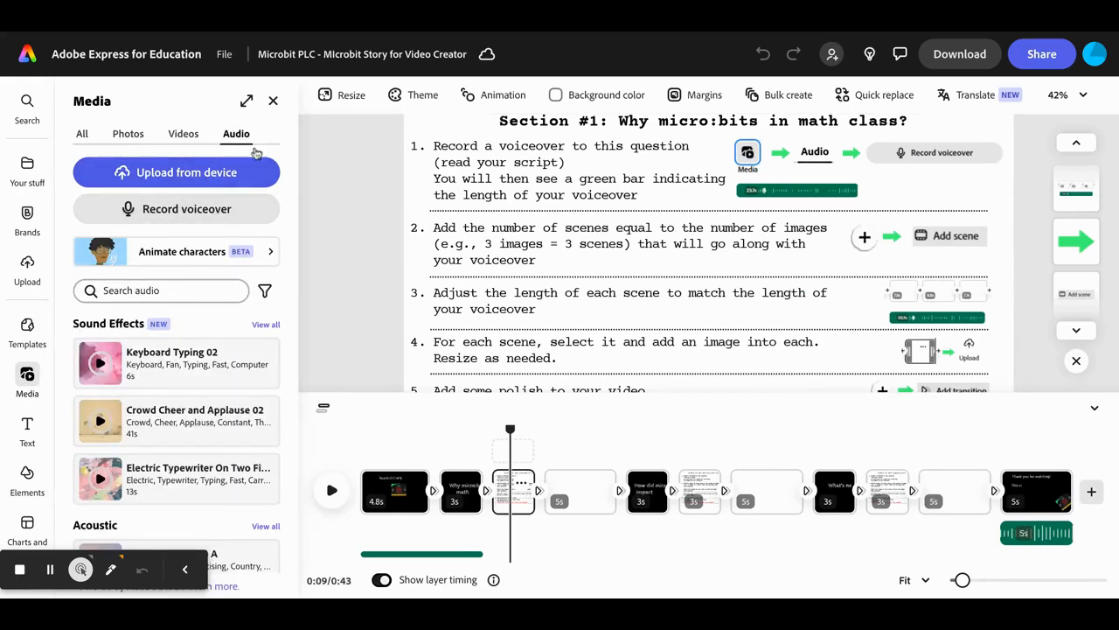
pyautogui.click(216, 220)
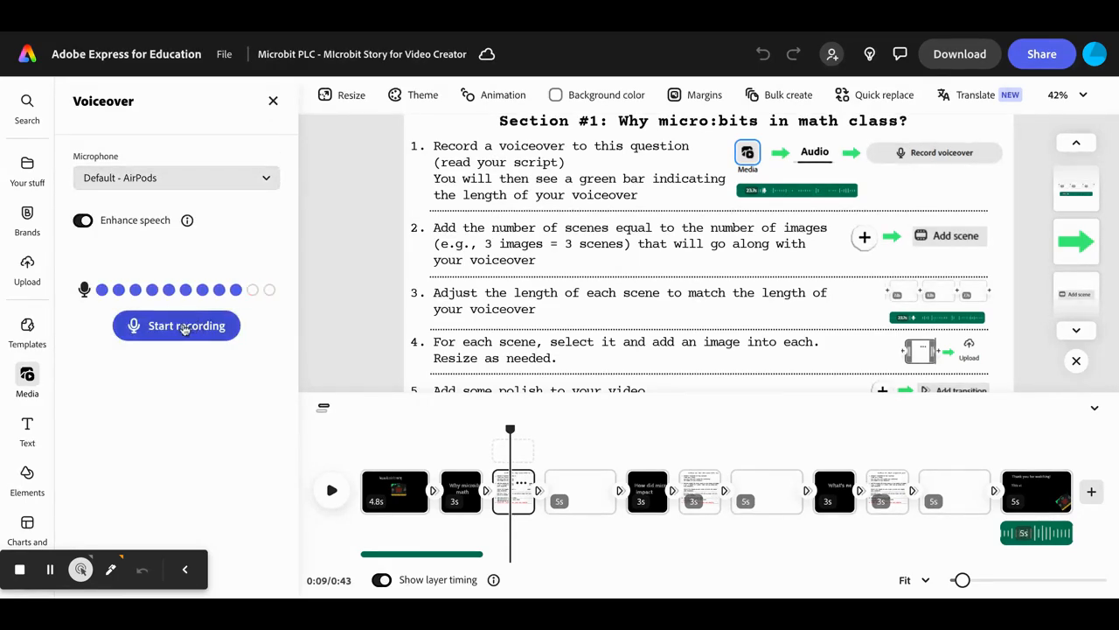
pyautogui.click(192, 330)
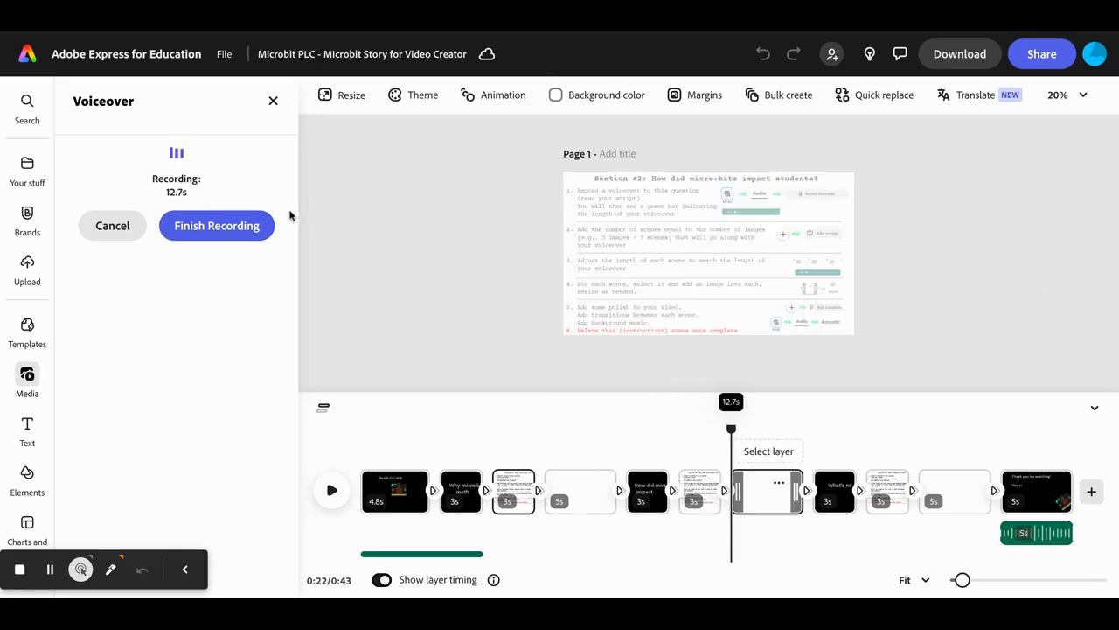
pyautogui.click(245, 228)
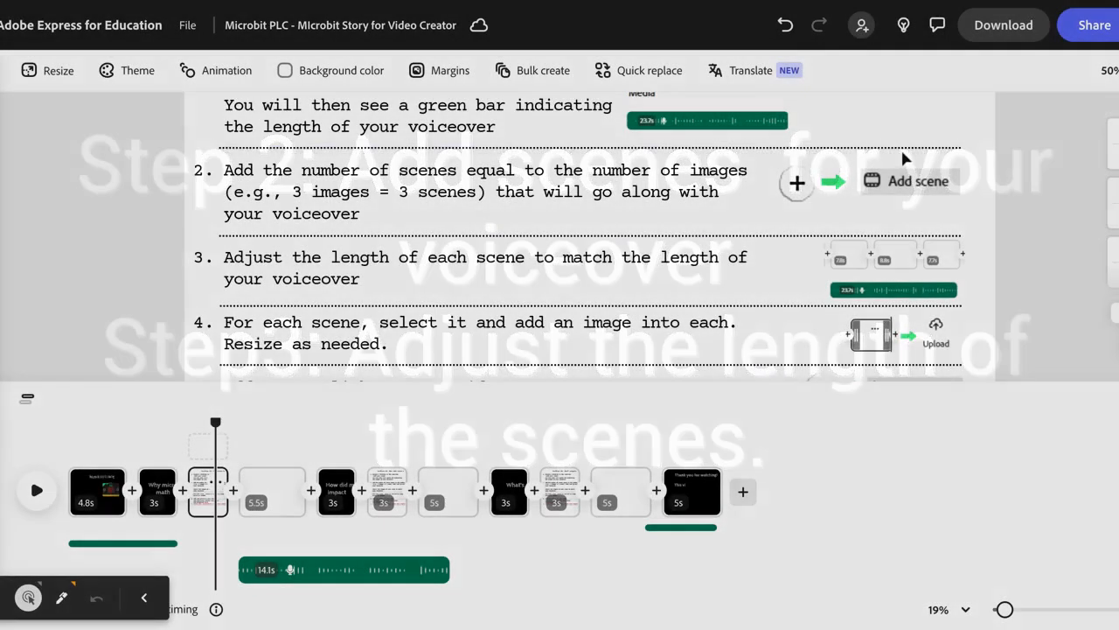
# Step: Add two blank scenes directly after the empty 5.5 s scene above the voiceover
pyautogui.scroll(2, 906, 159)
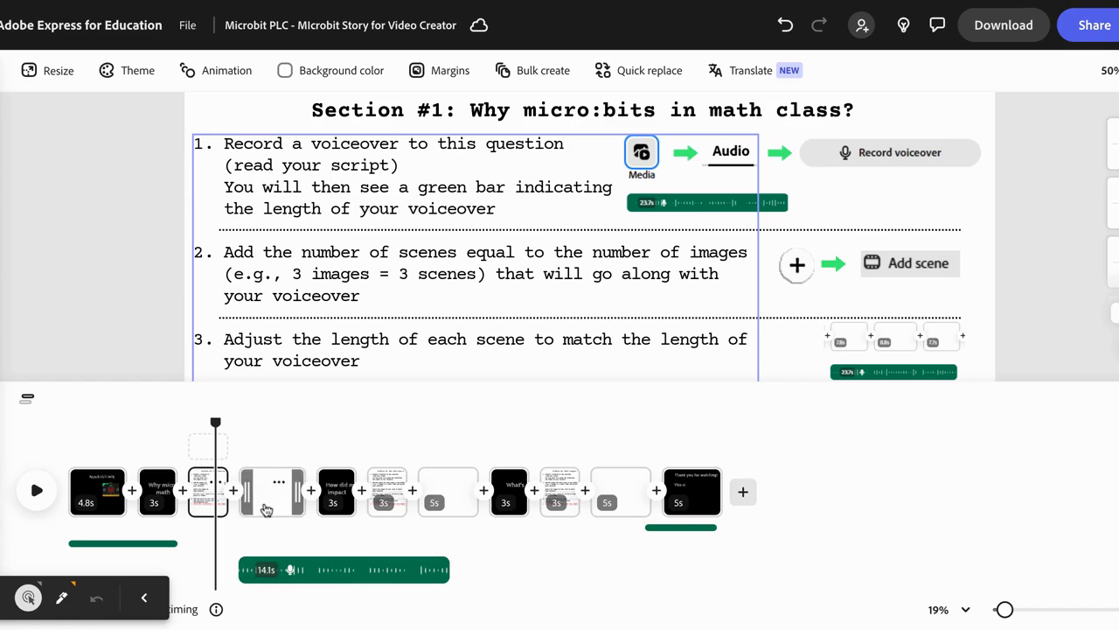
pyautogui.click(312, 494)
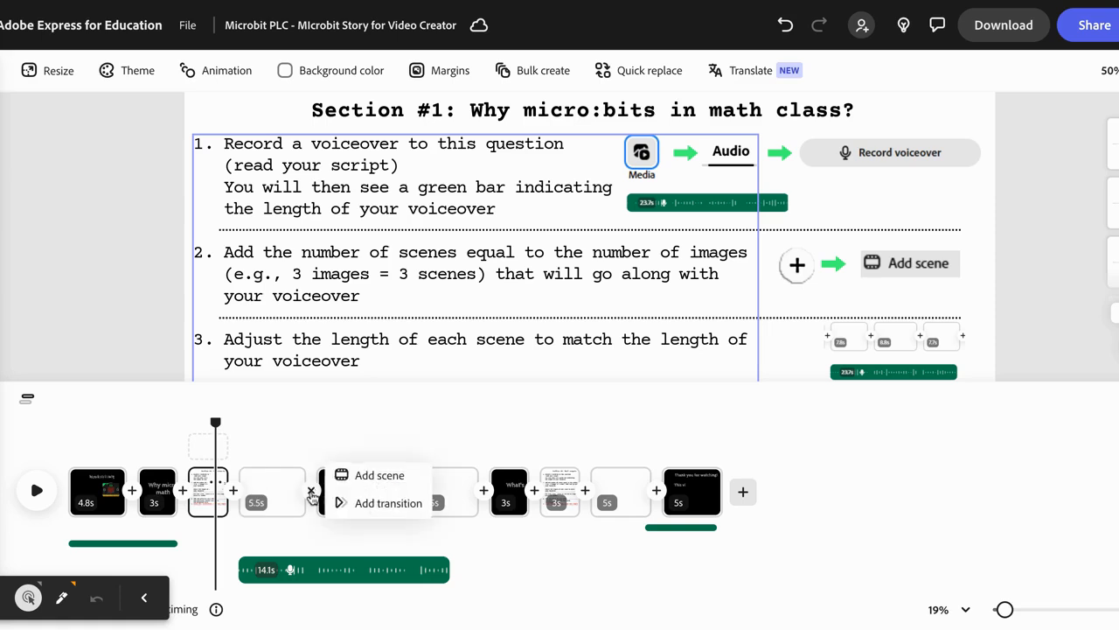
pyautogui.click(356, 478)
pyautogui.click(382, 491)
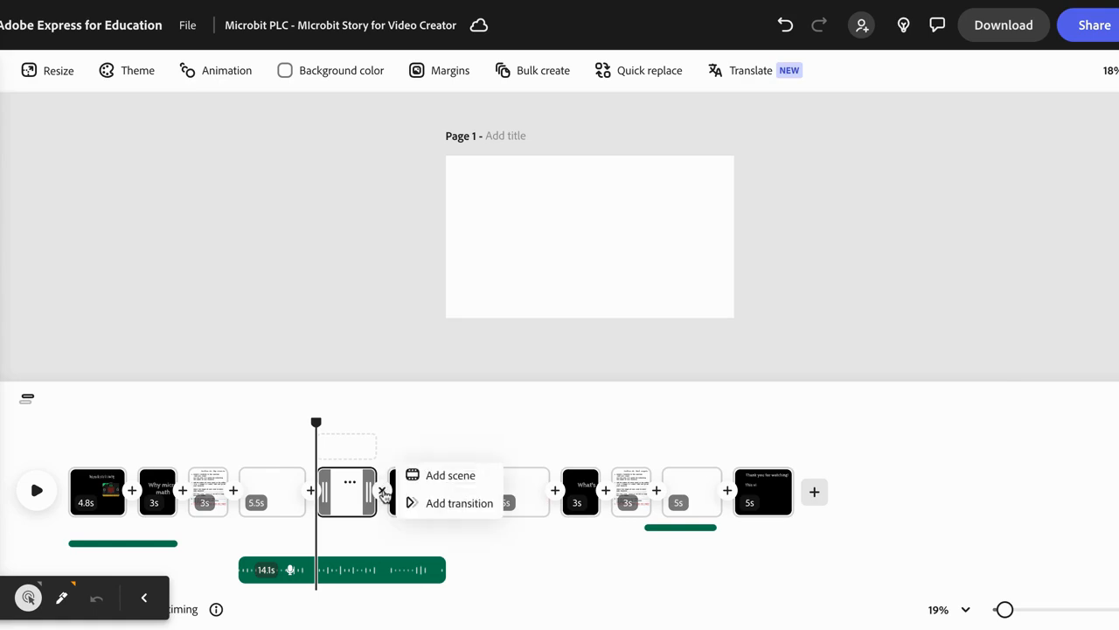
pyautogui.click(440, 479)
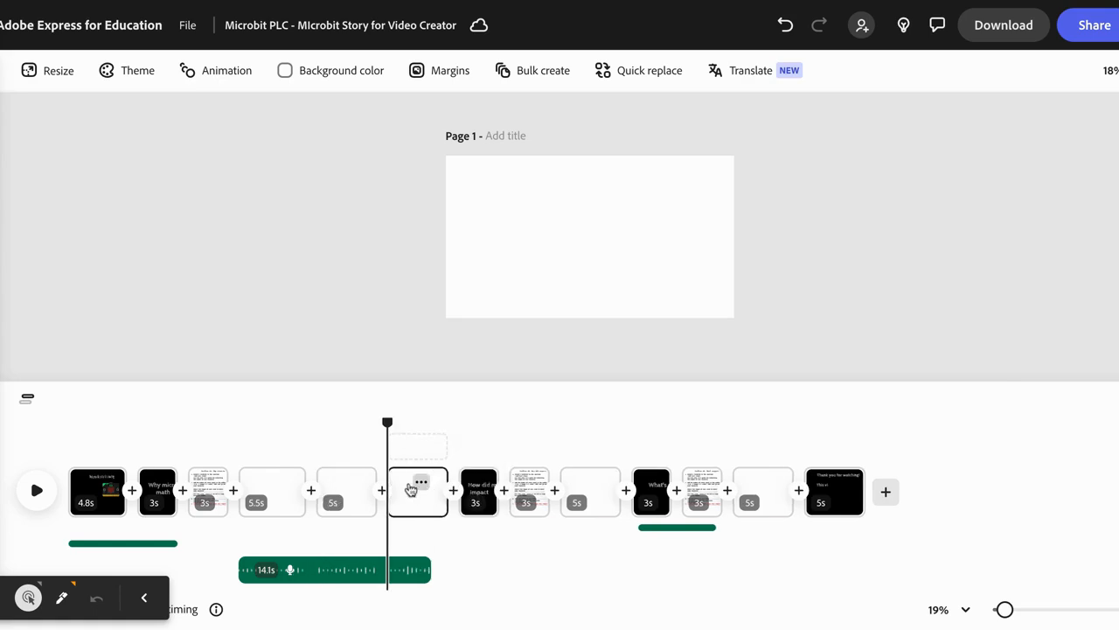
# Step: Trim the second blank scene to 4.7 s and adjust the end of the third to match the voiceover's length
pyautogui.click(290, 478)
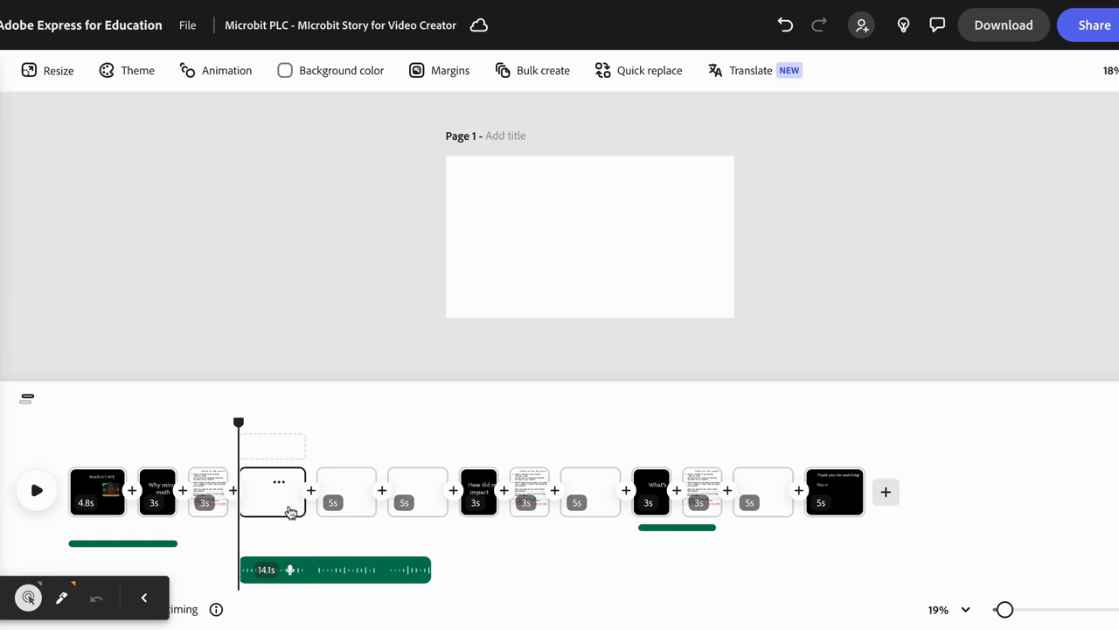
pyautogui.moveTo(370, 499); pyautogui.dragTo(366, 499)
pyautogui.click(298, 507)
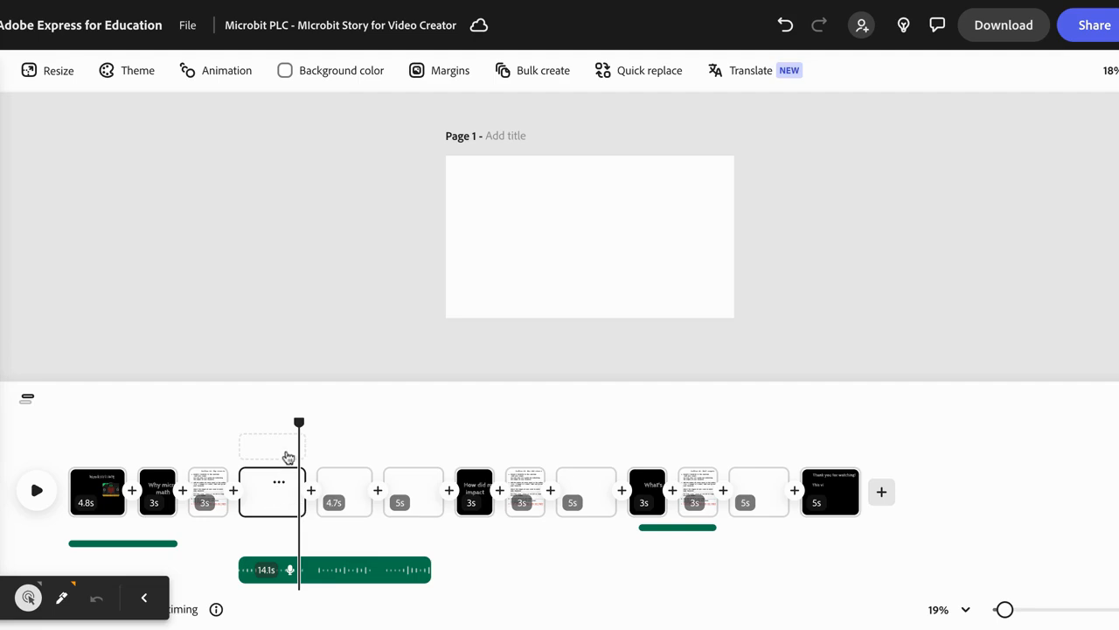
pyautogui.click(371, 456)
pyautogui.click(286, 507)
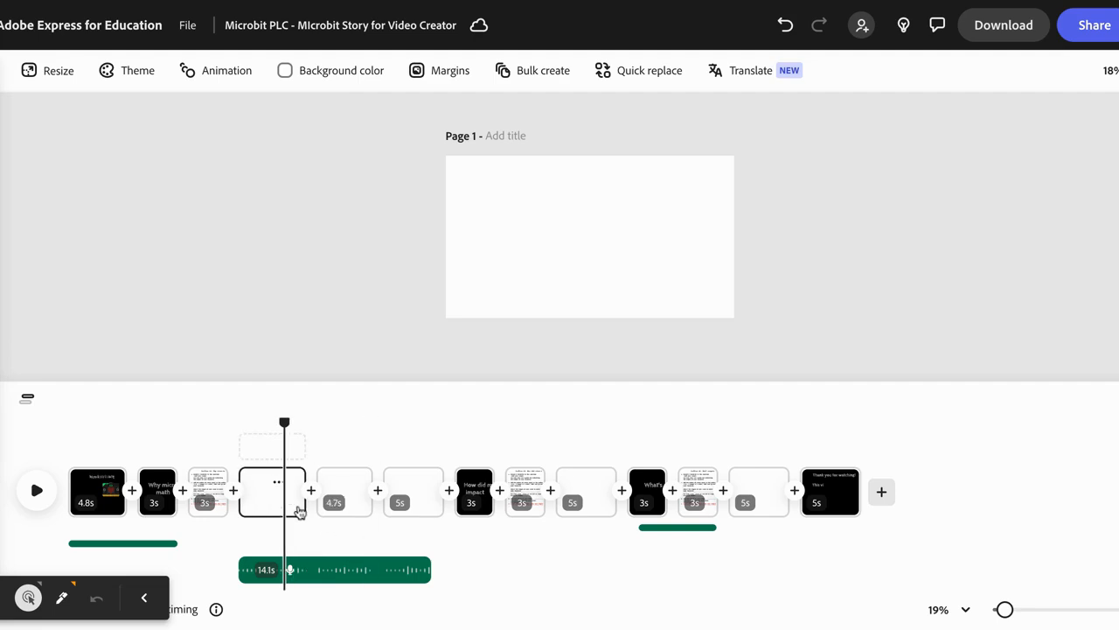
pyautogui.click(428, 513)
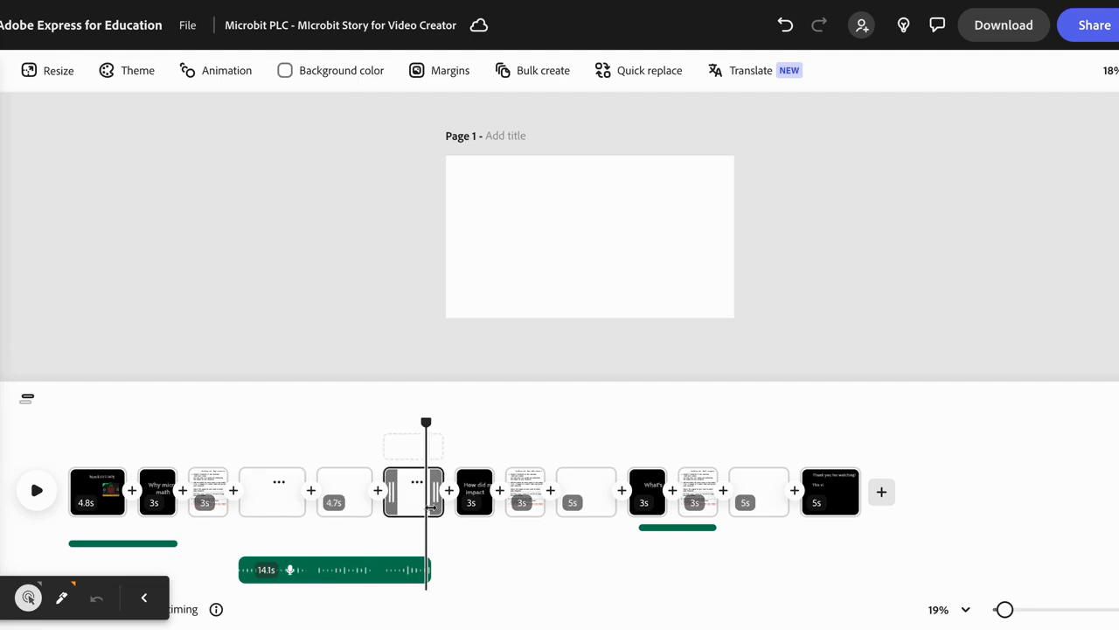
pyautogui.moveTo(431, 512); pyautogui.dragTo(427, 508)
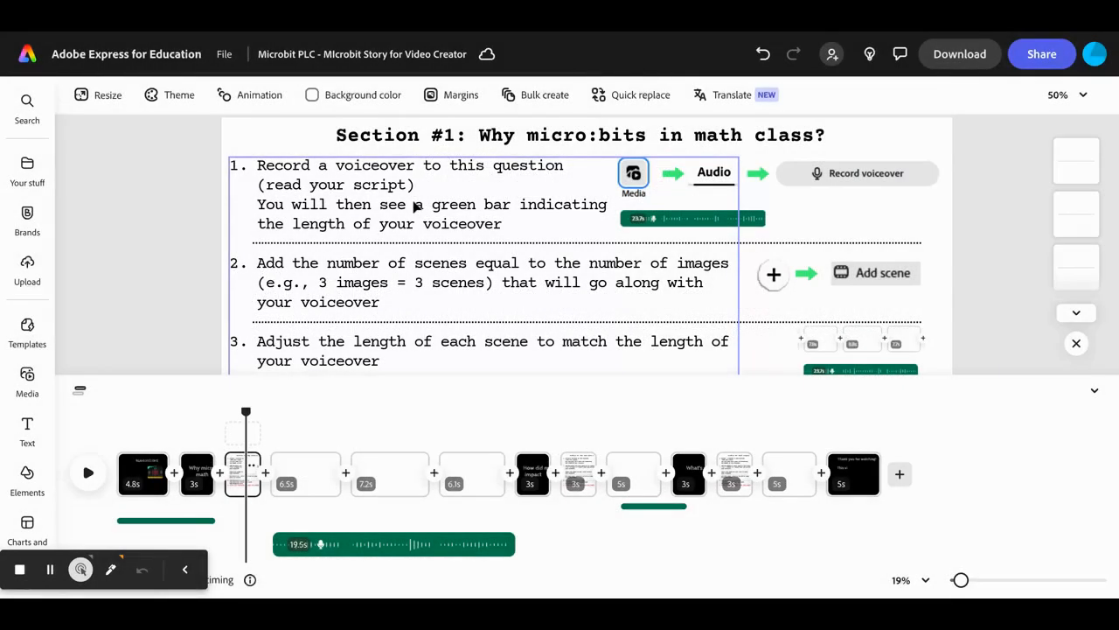
# Step: Insert the photo of a student pointing at a monitor into the first blank scene and enlarge it to fill the page
pyautogui.scroll(-3, 415, 204)
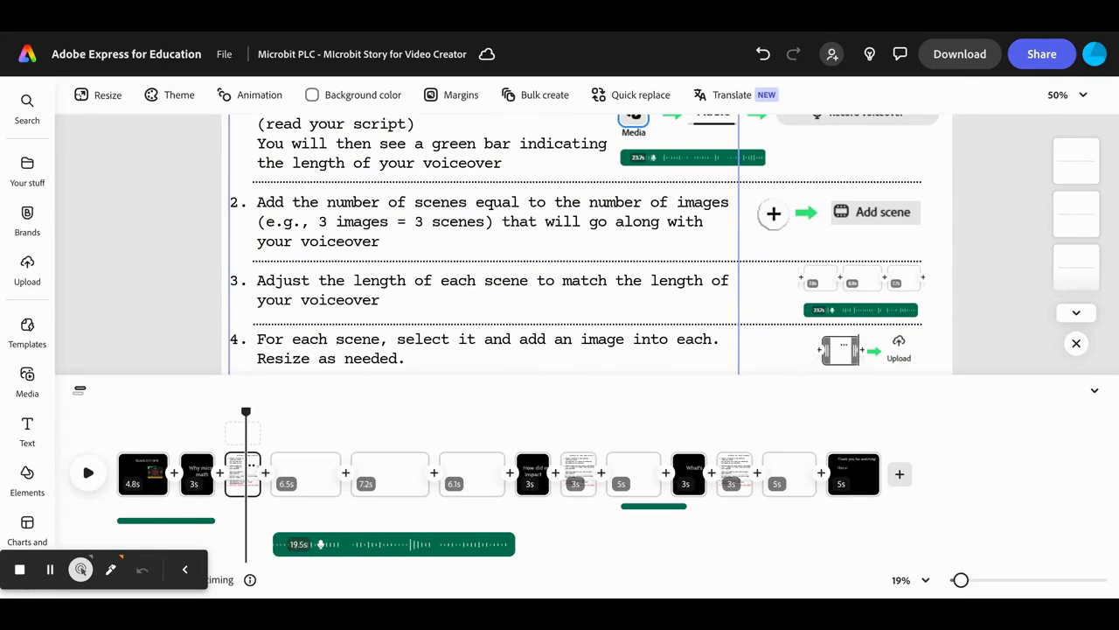
pyautogui.scroll(-3, 454, 247)
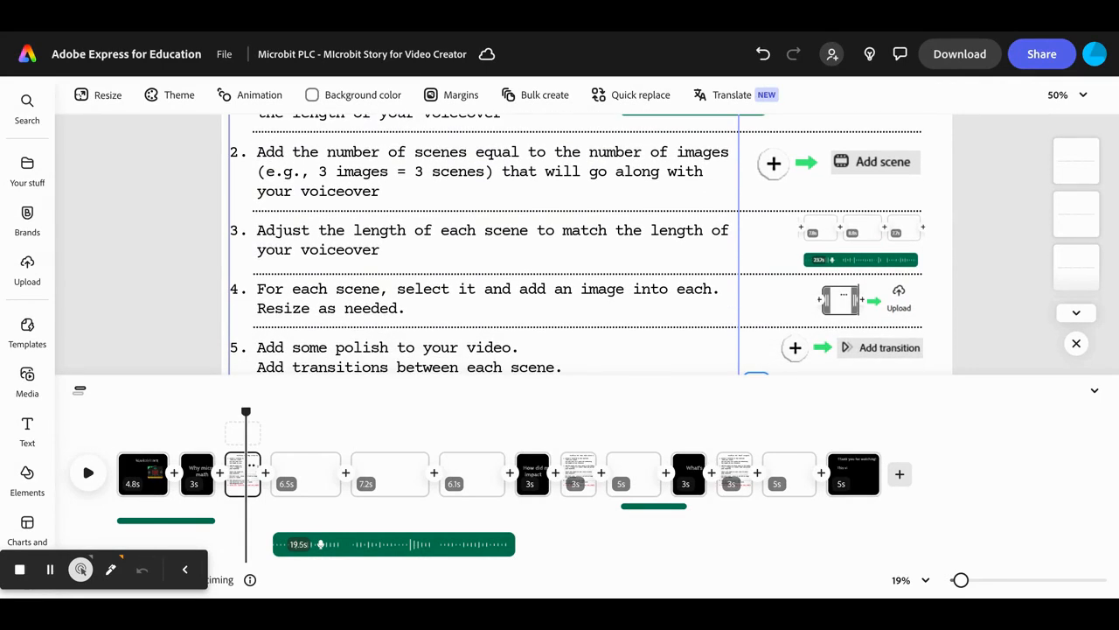
pyautogui.scroll(-1, 575, 245)
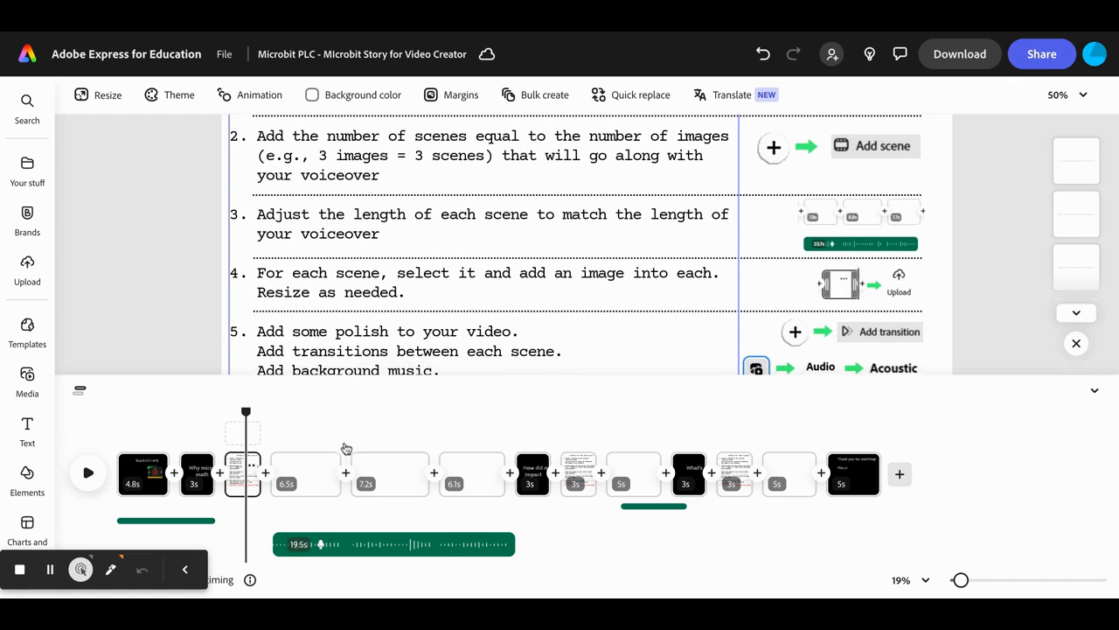
pyautogui.click(313, 486)
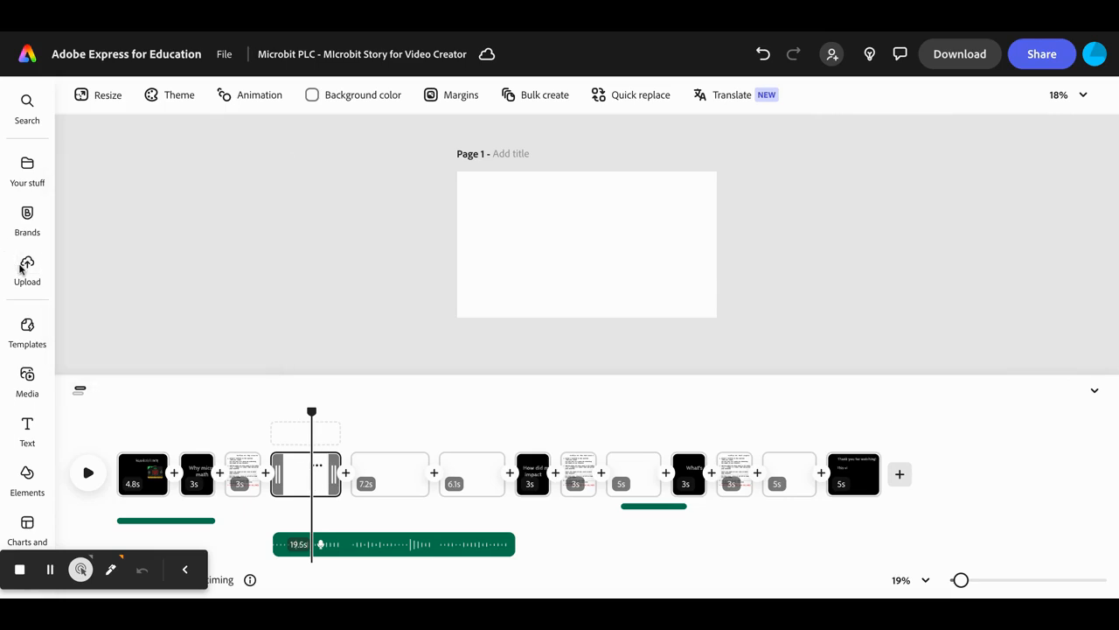
pyautogui.hotkey('ctrl', 'v')
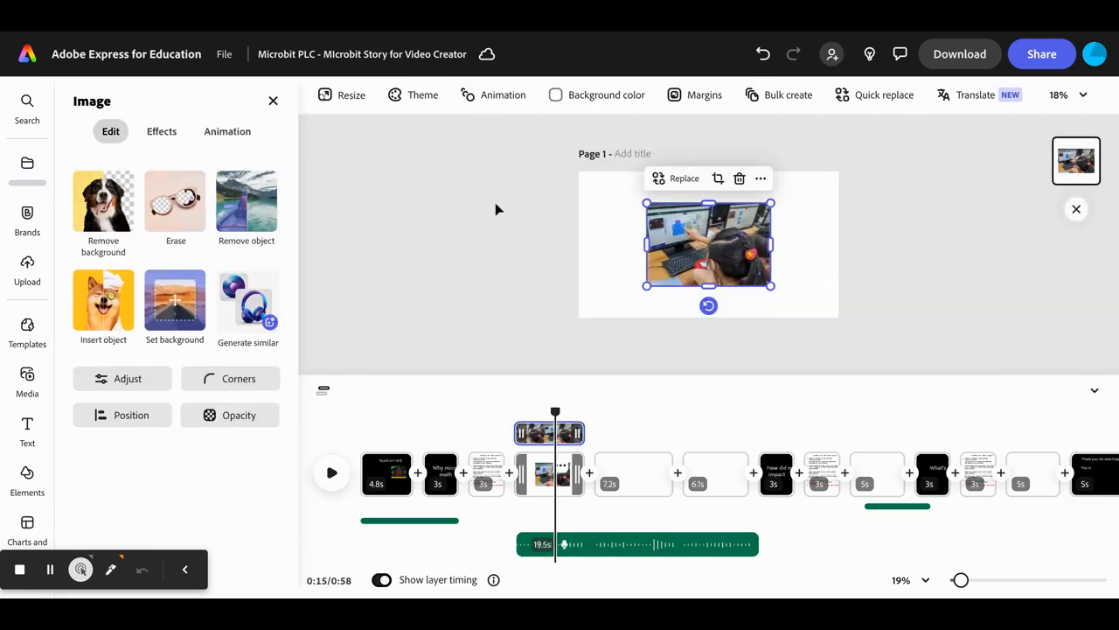
pyautogui.moveTo(684, 223); pyautogui.dragTo(619, 191)
pyautogui.moveTo(702, 254); pyautogui.dragTo(856, 312)
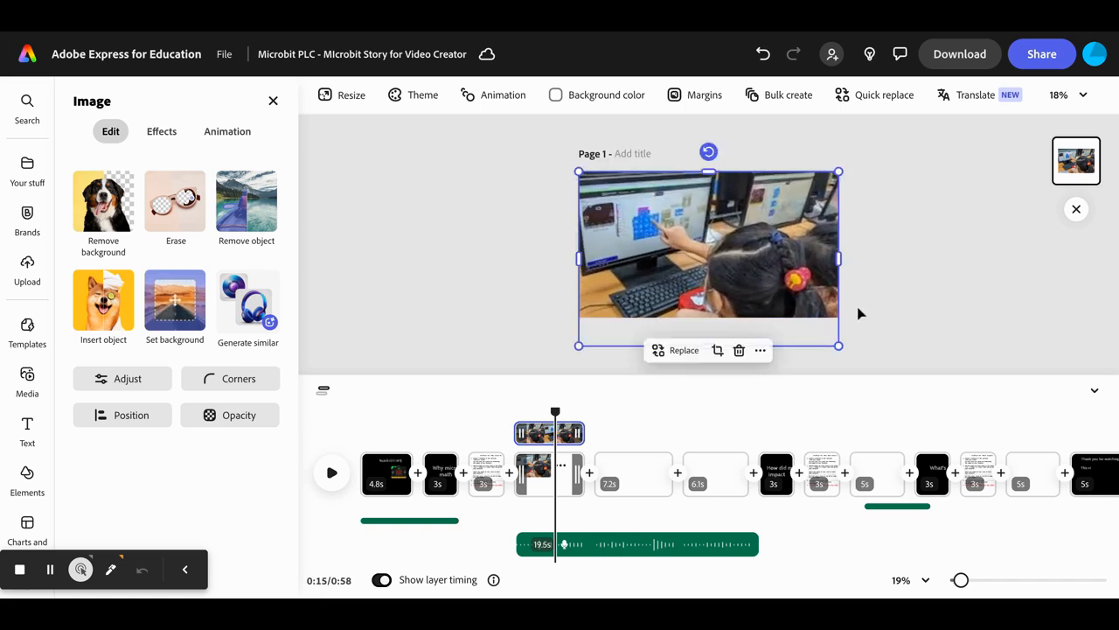
pyautogui.click(875, 306)
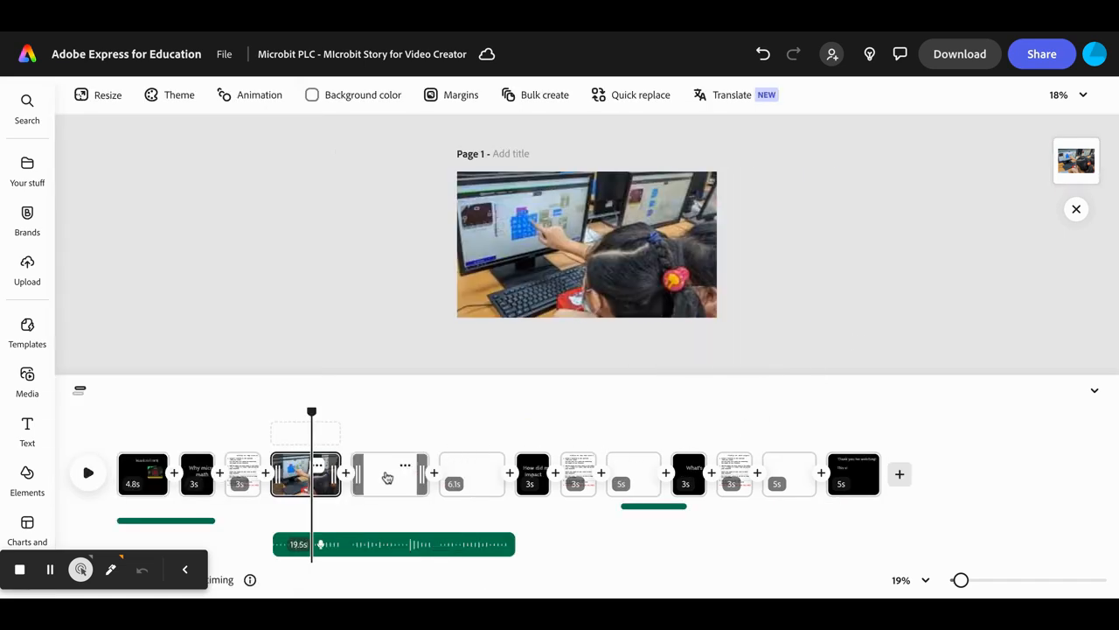
# Step: Place the photo of hands wiring a device beside a laptop in the 7.2 s scene and enlarge it to fill the page
pyautogui.click(389, 470)
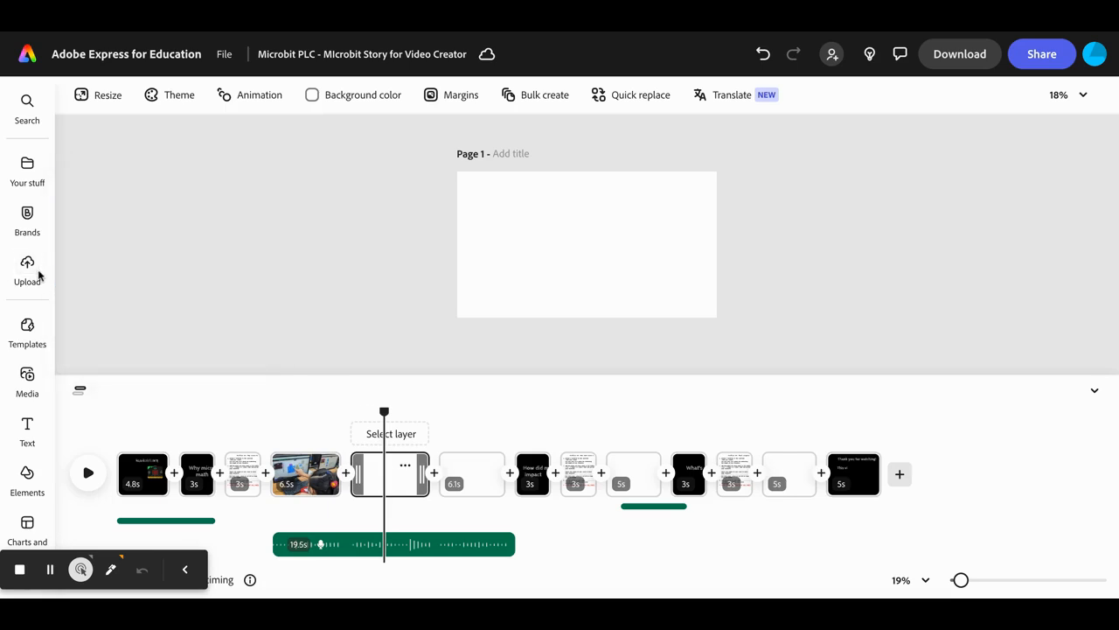
pyautogui.moveTo(714, 244); pyautogui.dragTo(649, 278)
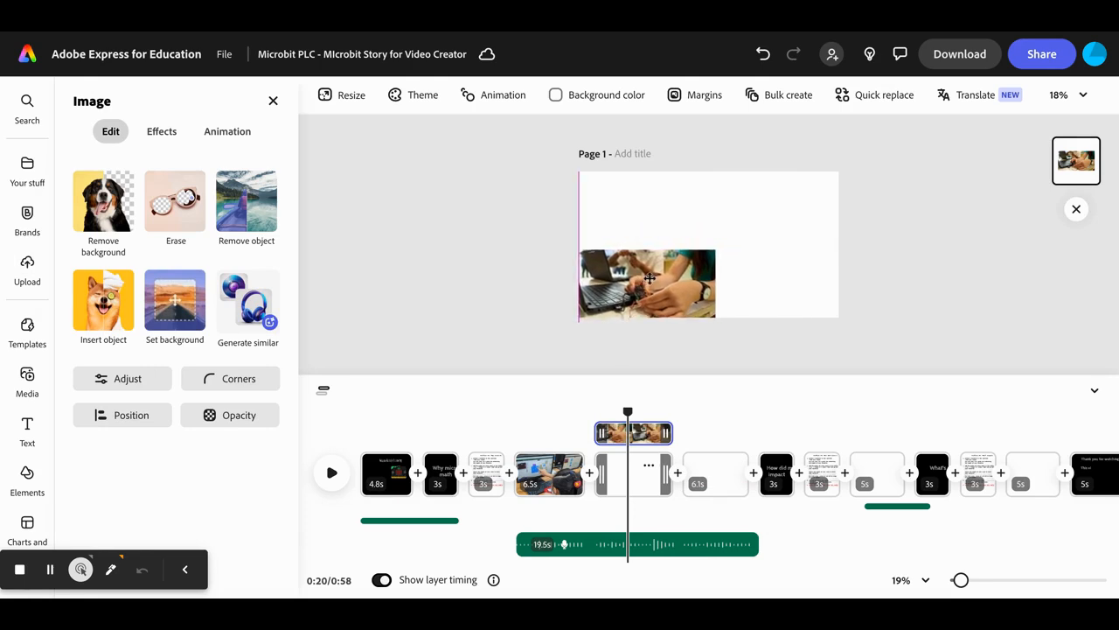
pyautogui.moveTo(716, 250); pyautogui.dragTo(874, 182)
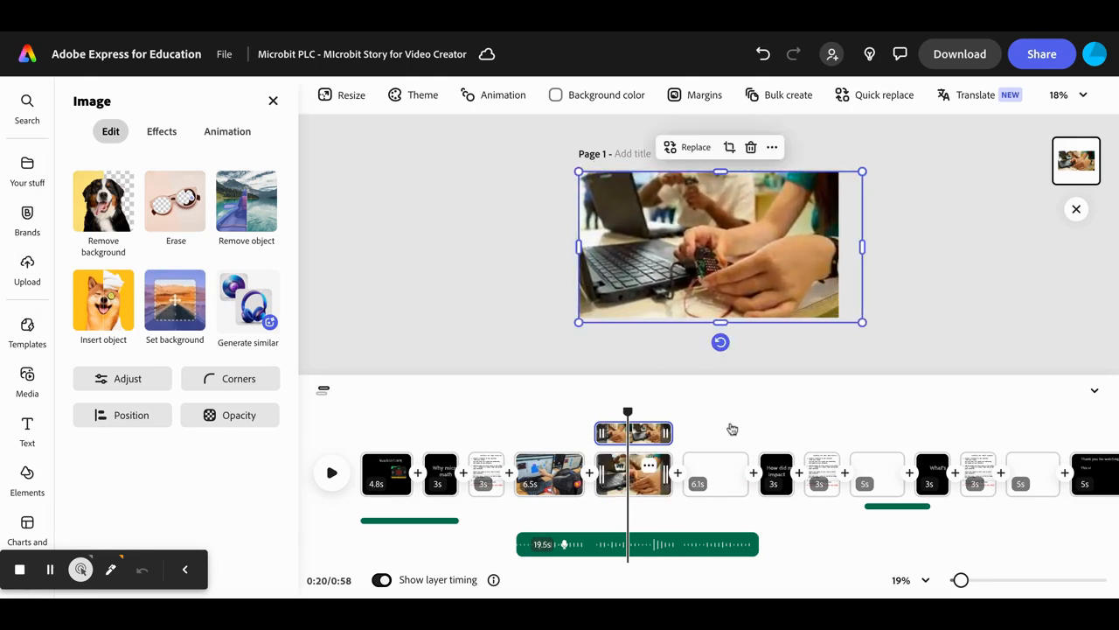
# Step: Insert the photo of a laptop with red wires into the 6.1 s scene and enlarge it to fill the page
pyautogui.click(722, 468)
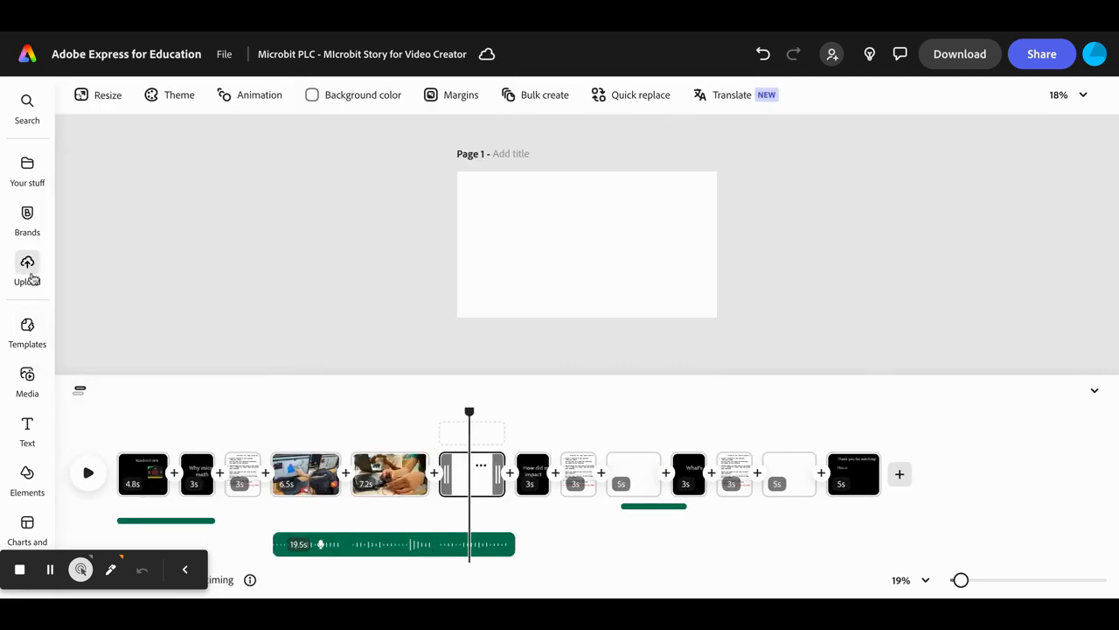
pyautogui.hotkey('ctrl', 'v')
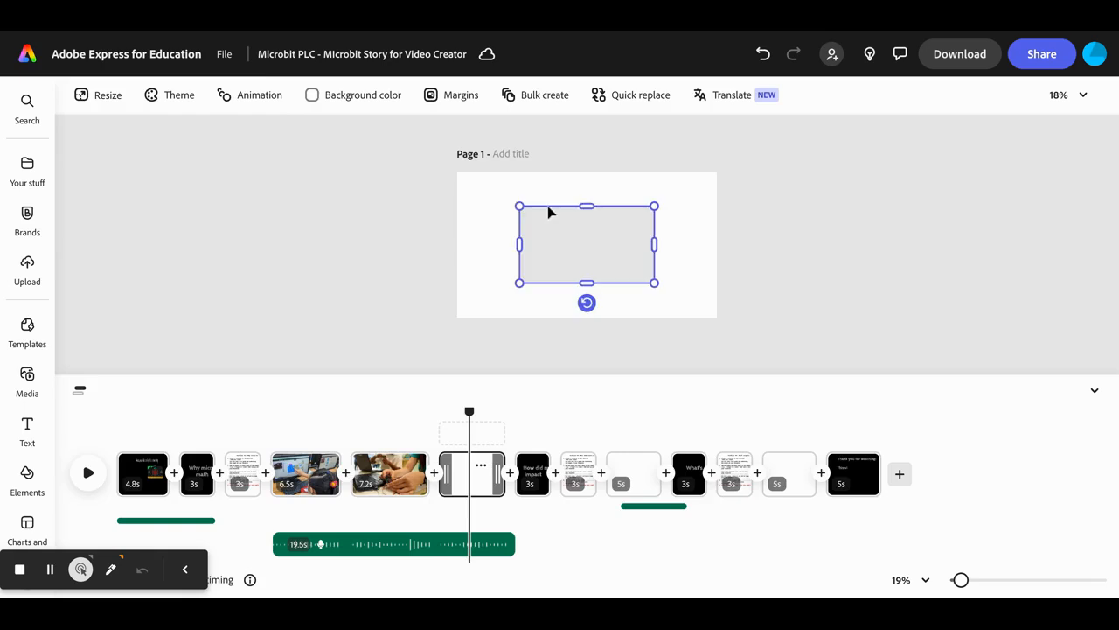
pyautogui.moveTo(660, 233); pyautogui.dragTo(633, 221)
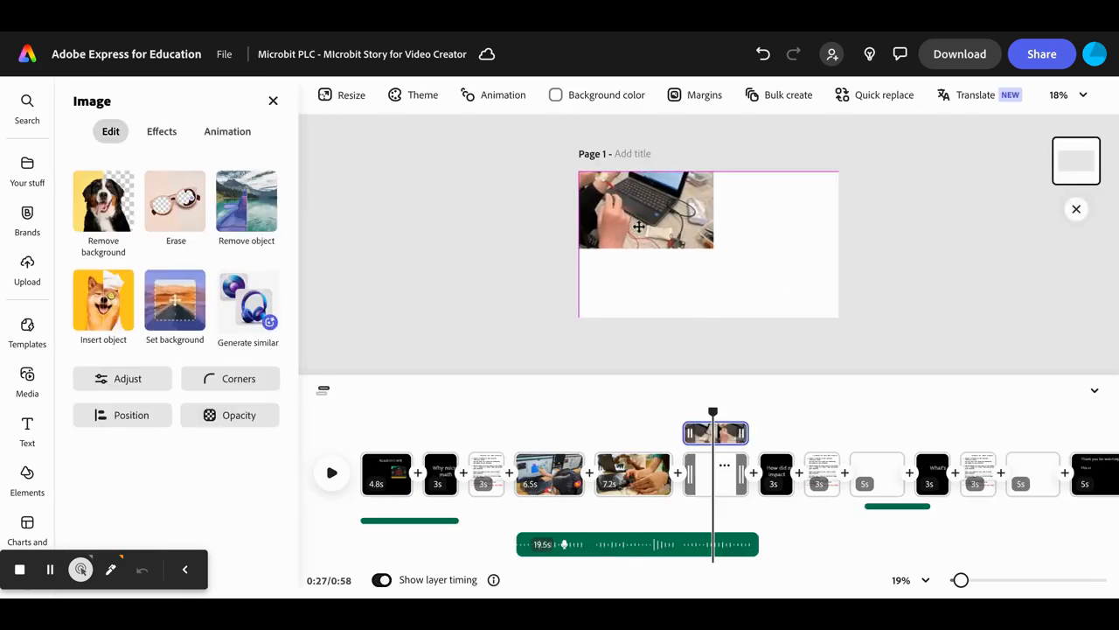
pyautogui.moveTo(712, 250); pyautogui.dragTo(847, 306)
pyautogui.click(476, 312)
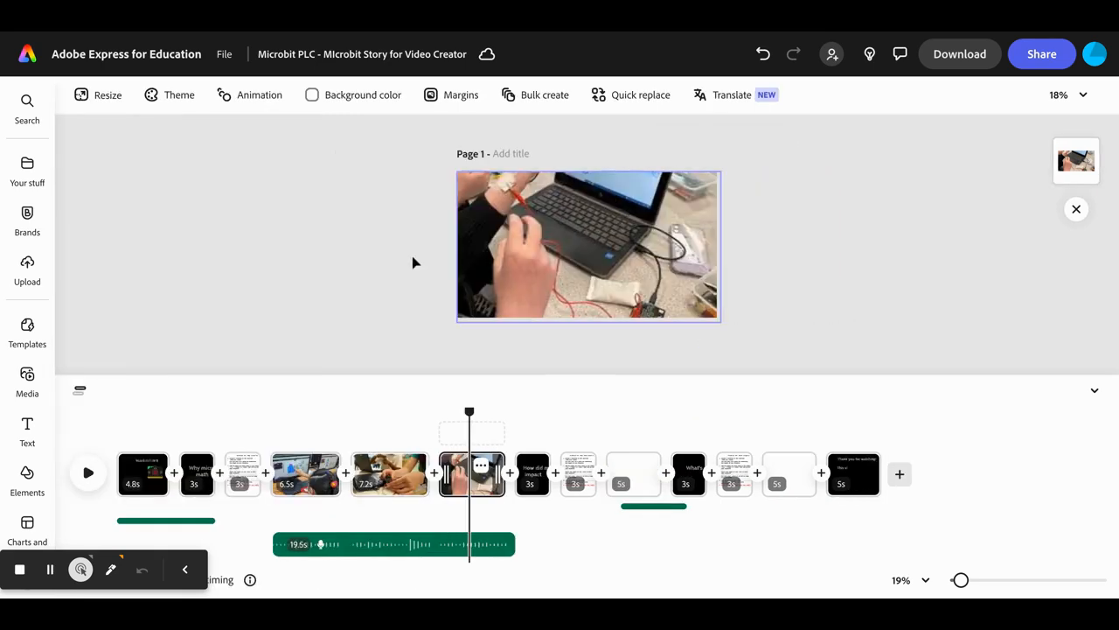
# Step: Add a default text box to the third image scene and move it to the photo's lower-right area
pyautogui.click(27, 427)
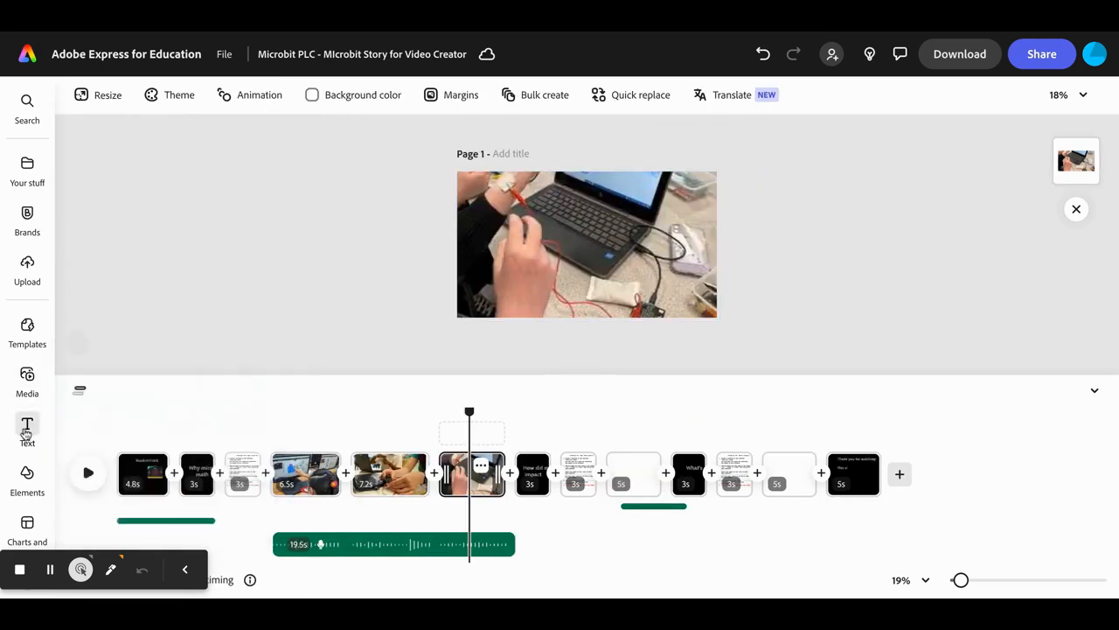
pyautogui.click(193, 140)
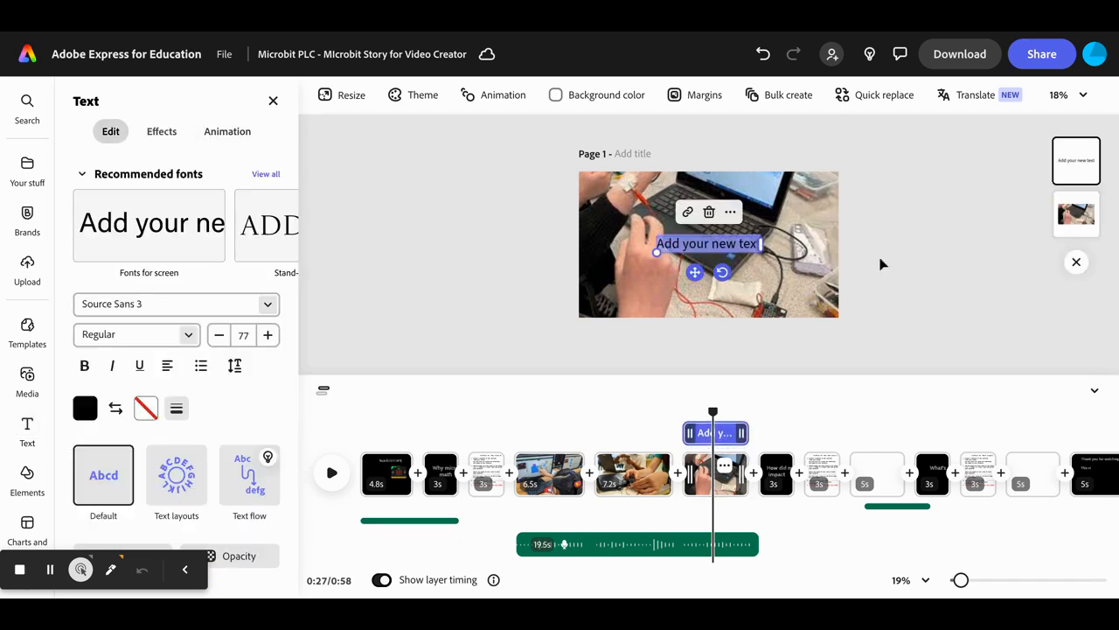
pyautogui.moveTo(743, 247); pyautogui.dragTo(795, 295)
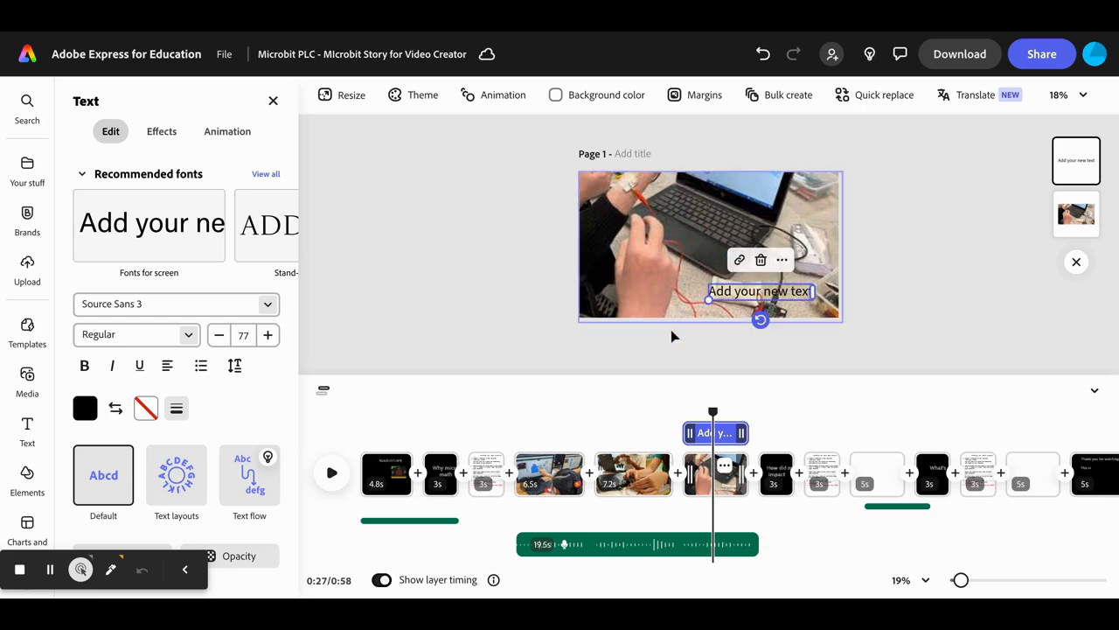
# Step: Preview the three image scenes with the voiceover from the start of the first image scene, and stop playback
pyautogui.moveTo(712, 413); pyautogui.dragTo(517, 413)
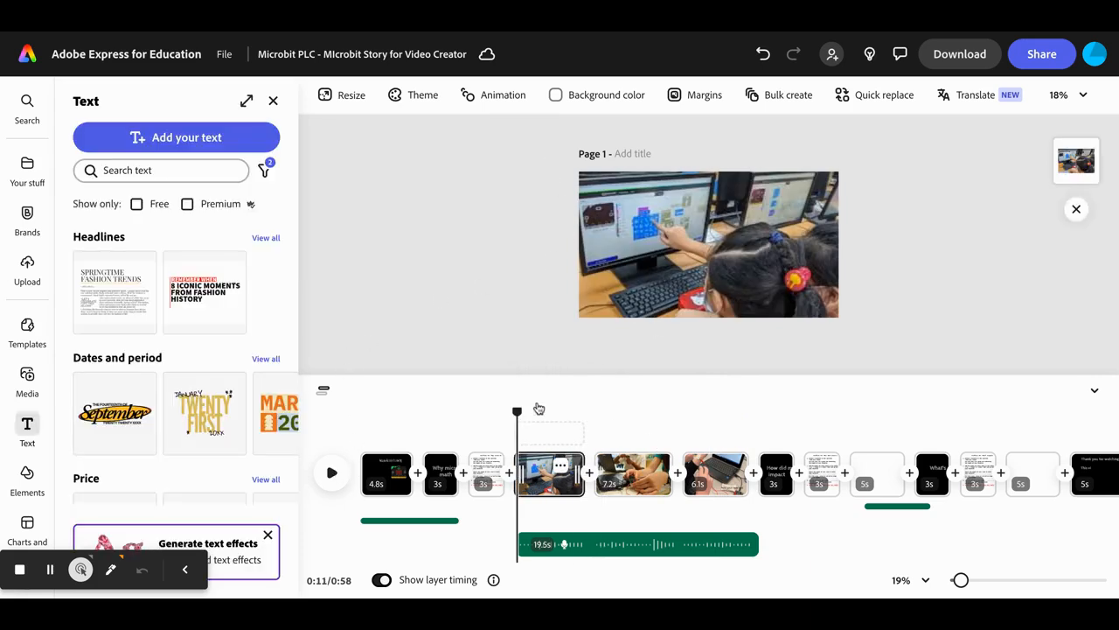
pyautogui.moveTo(517, 409); pyautogui.dragTo(517, 411)
pyautogui.click(331, 472)
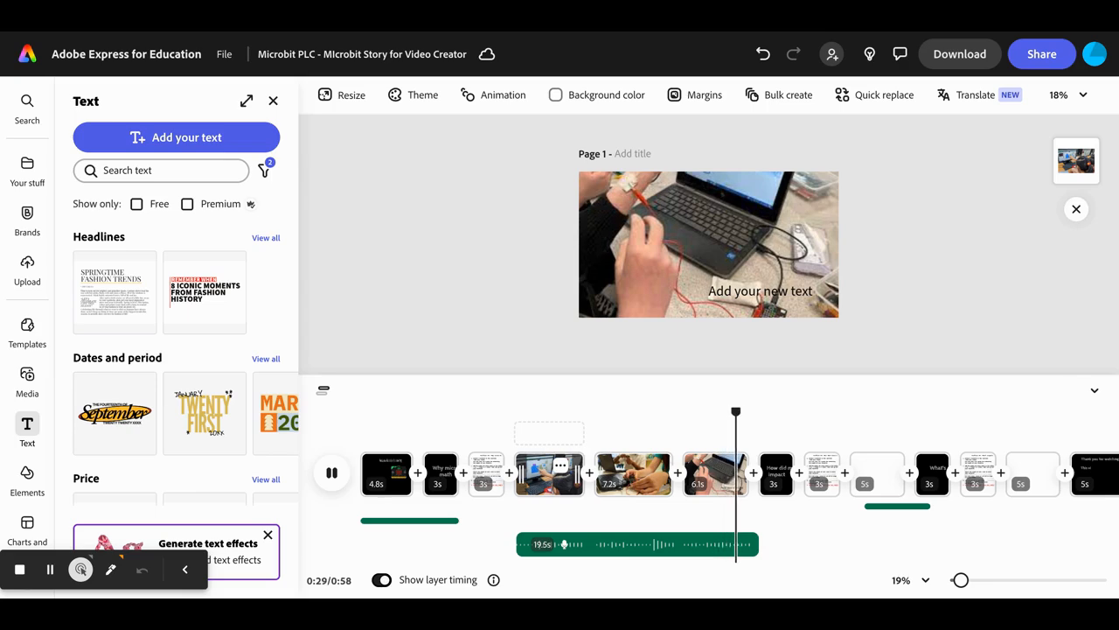
pyautogui.press('space')
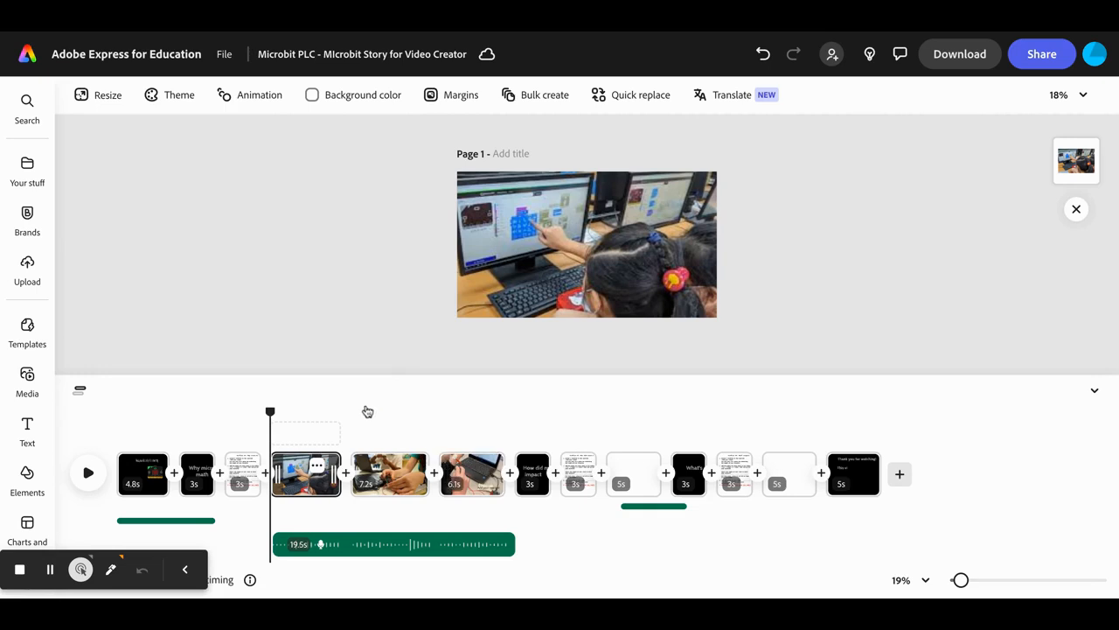
# Step: Add a Dissolve transition between the first and second image scenes
pyautogui.click(346, 473)
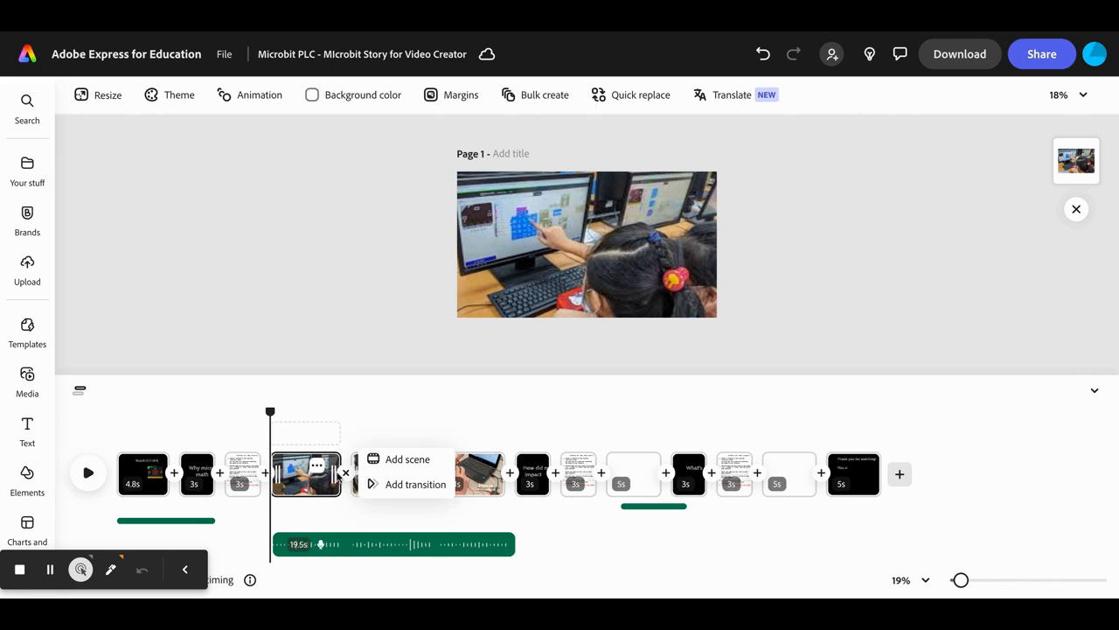
pyautogui.click(407, 486)
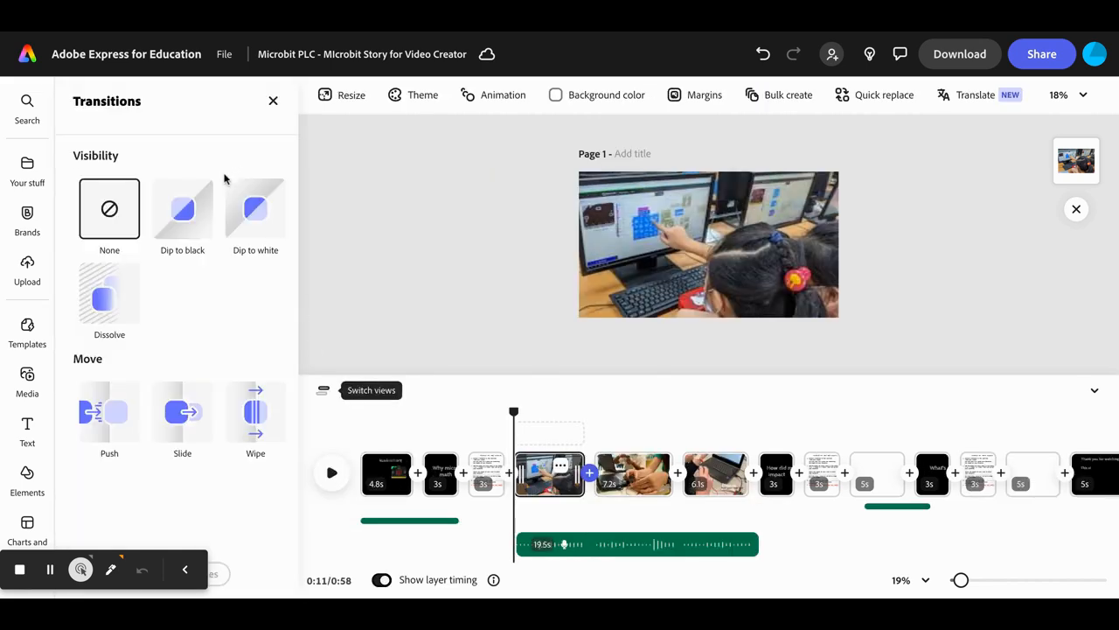
pyautogui.click(185, 207)
pyautogui.click(232, 210)
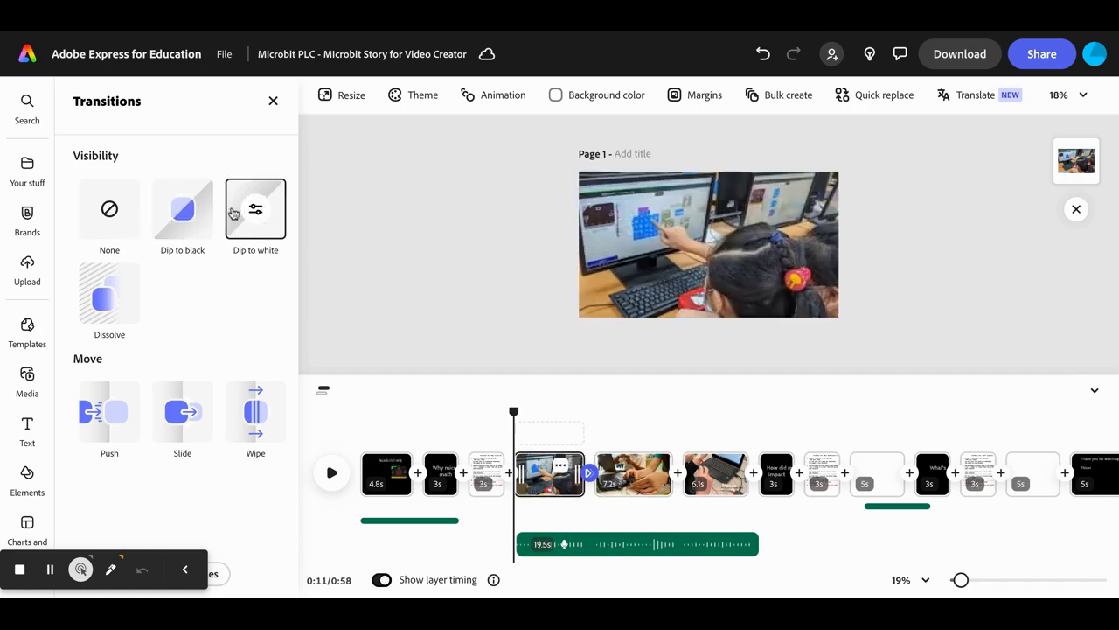
pyautogui.click(100, 281)
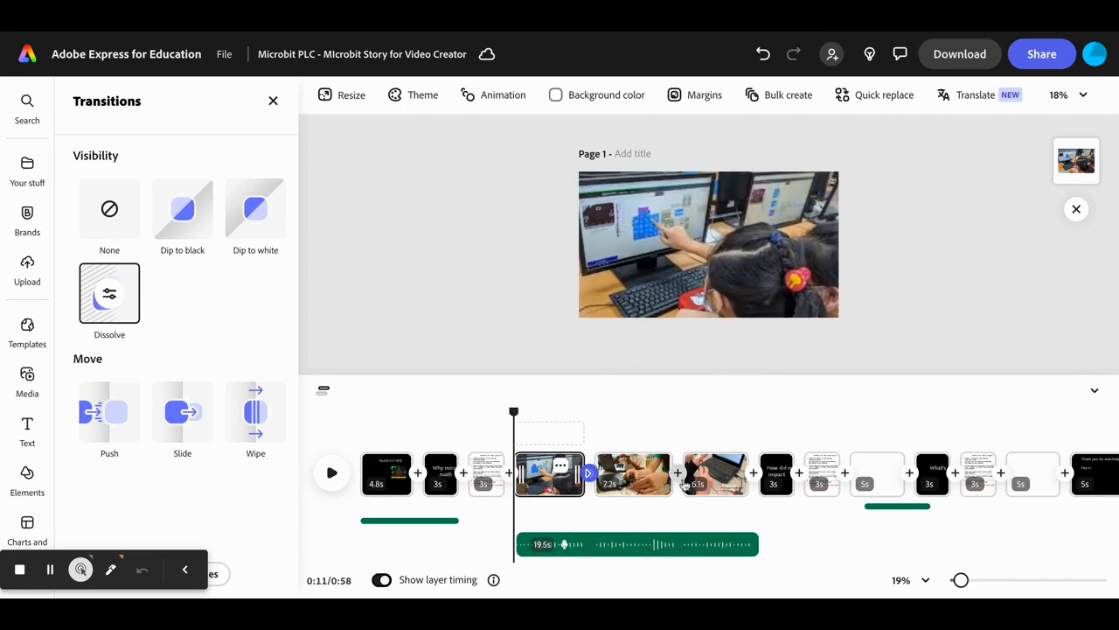
# Step: Add a Slide transition between the second and third image scenes
pyautogui.click(679, 474)
pyautogui.click(709, 482)
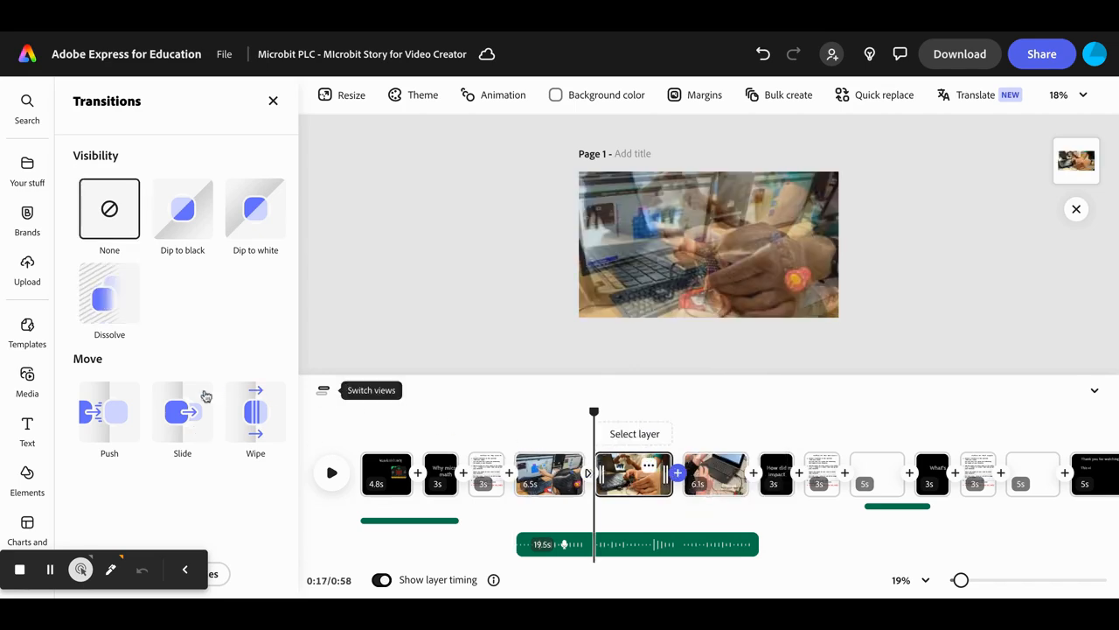
pyautogui.click(182, 411)
# Step: Add a Wipe transition between the third image scene and the "How did micro:bits impact students?" title scene
pyautogui.click(754, 473)
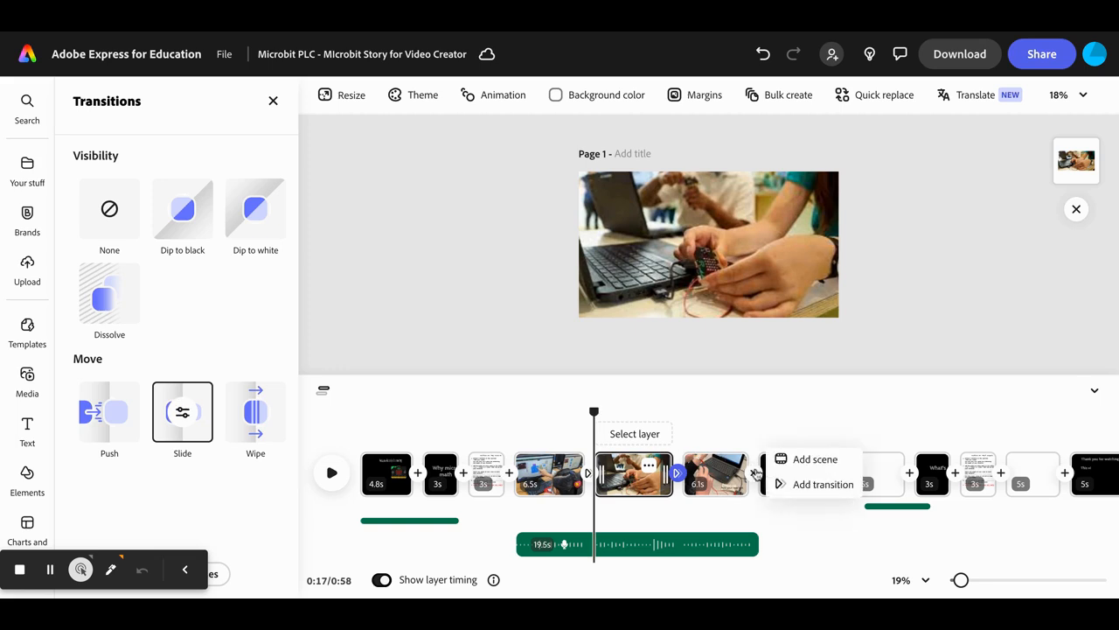
pyautogui.click(782, 484)
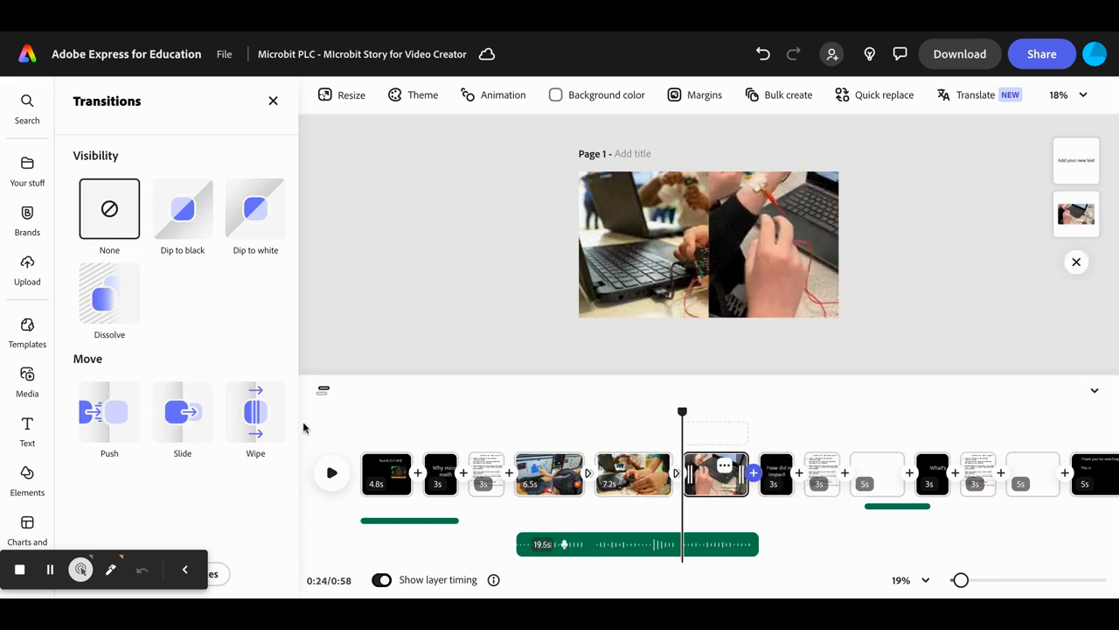
pyautogui.click(255, 423)
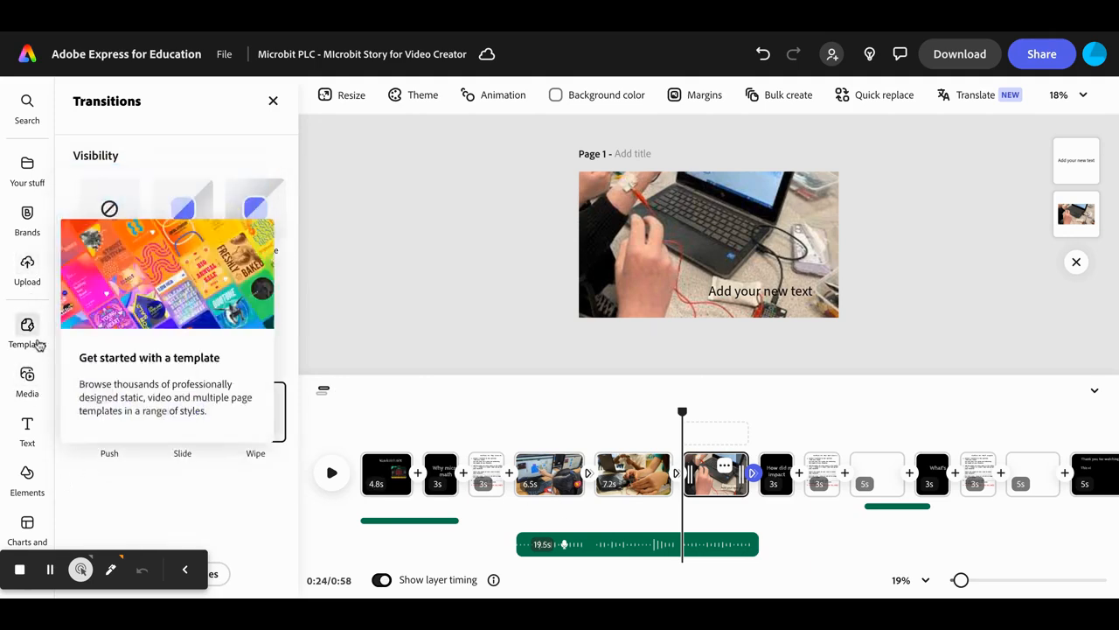
# Step: Add the 16 s Corporate Fashion Inspire track from the Background audio collection and align its start with the first image scene
pyautogui.click(26, 378)
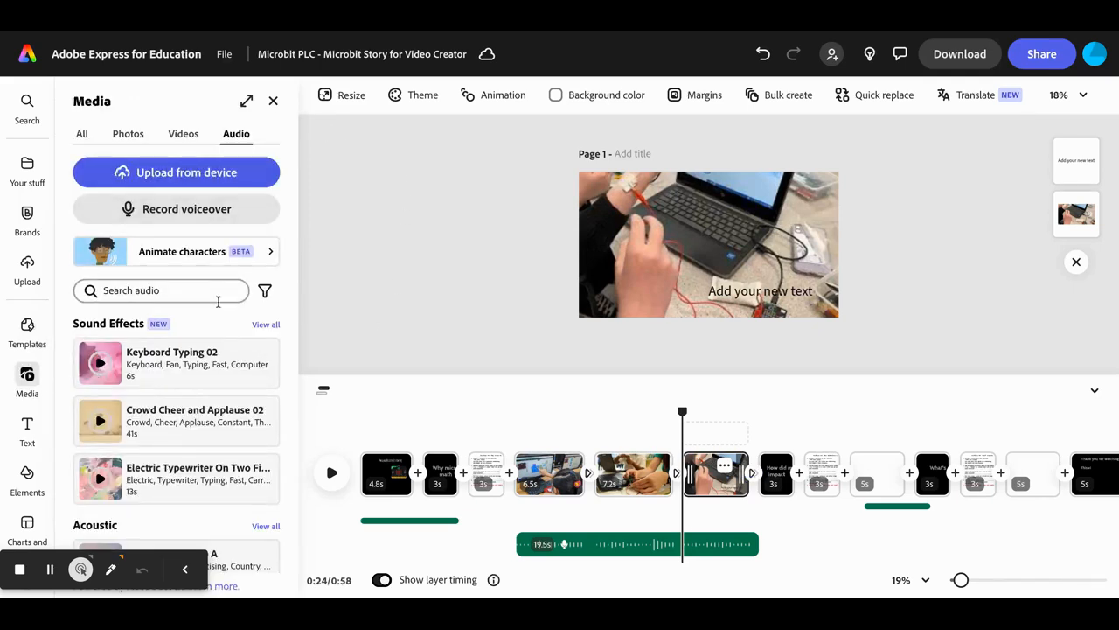
pyautogui.scroll(-3, 219, 341)
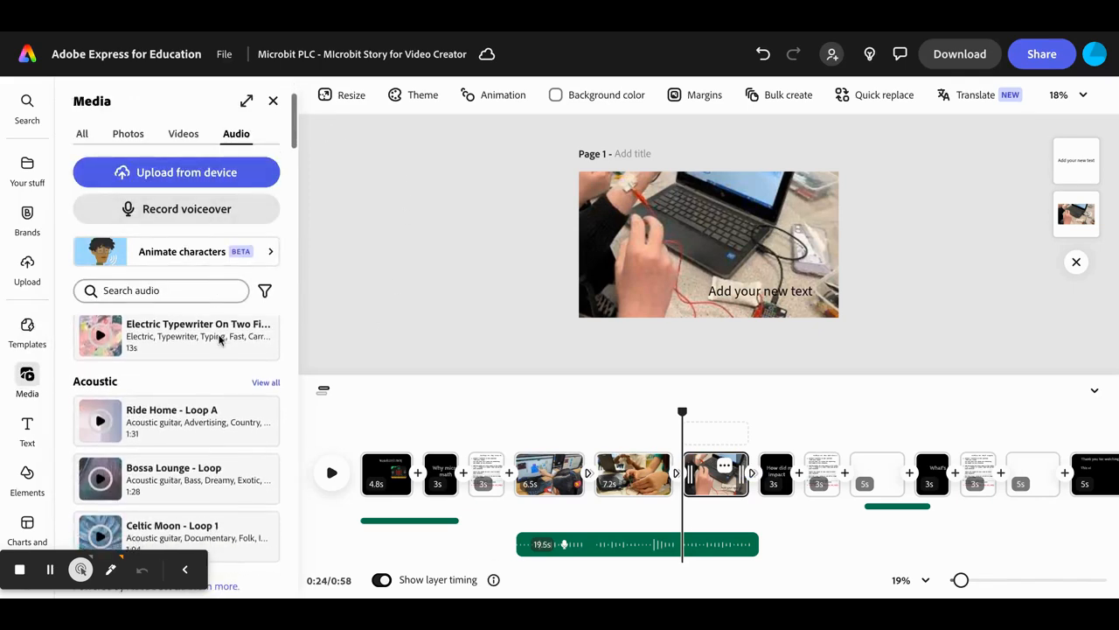
pyautogui.scroll(-2, 219, 341)
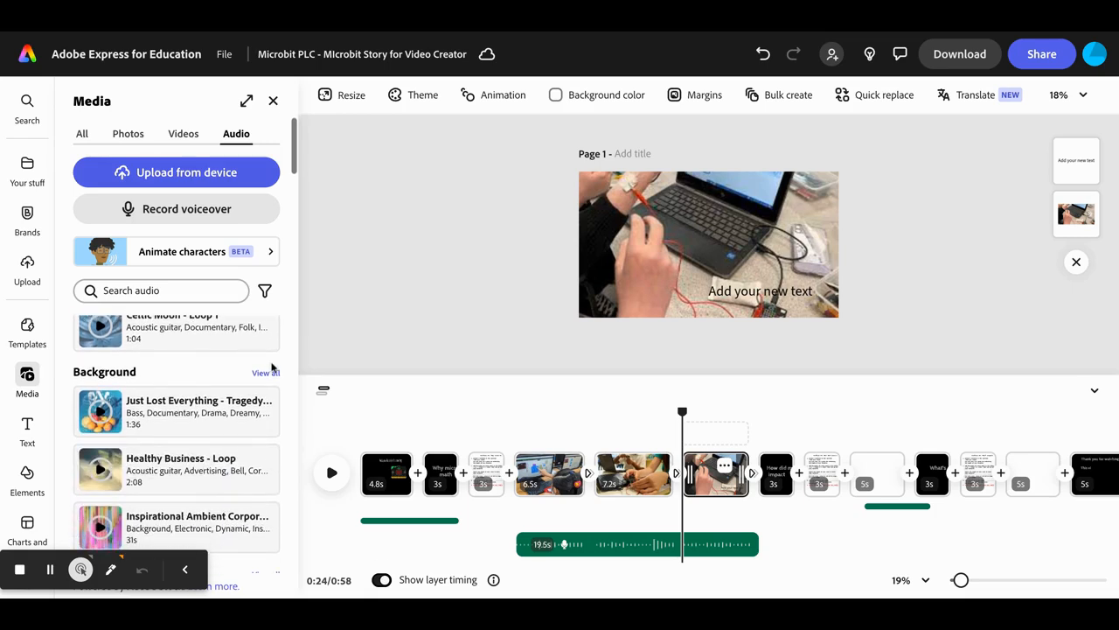
pyautogui.click(265, 373)
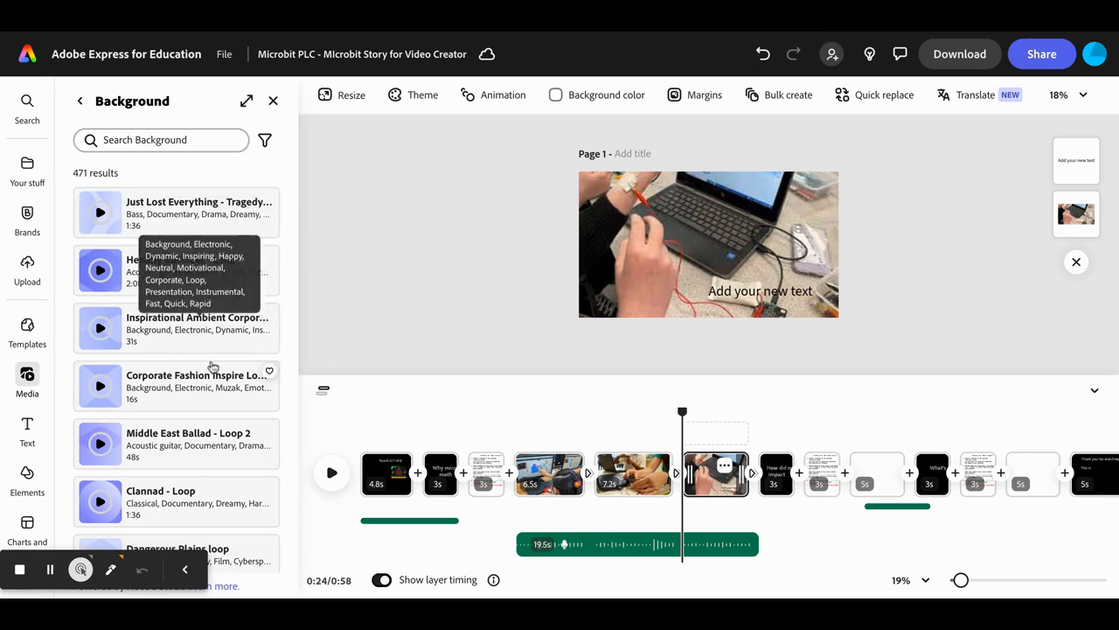
pyautogui.scroll(-2, 211, 366)
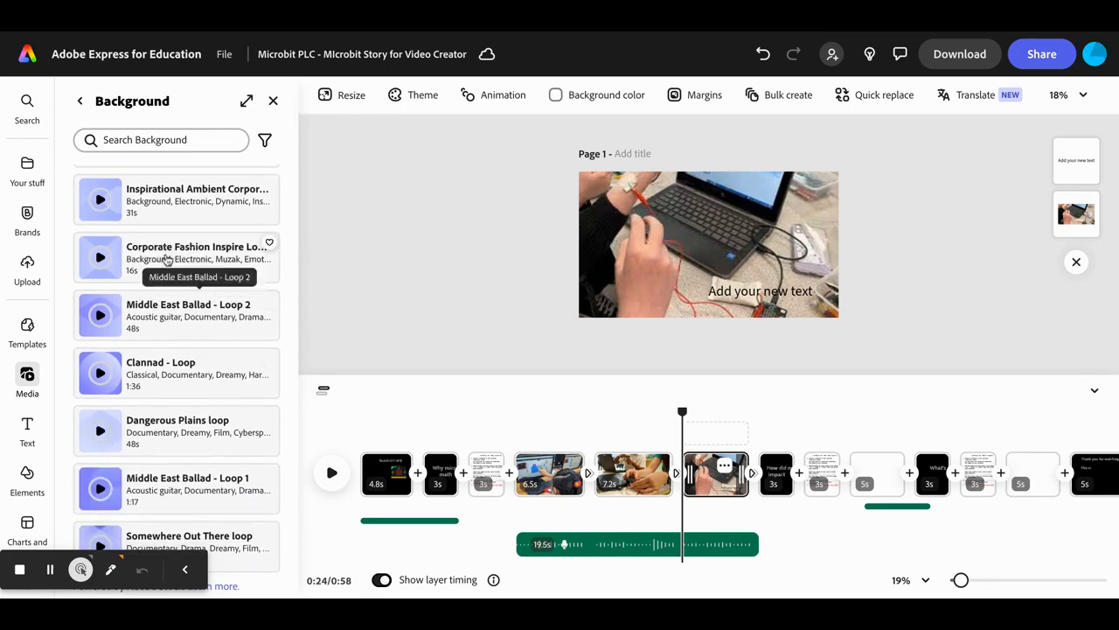
pyautogui.click(101, 258)
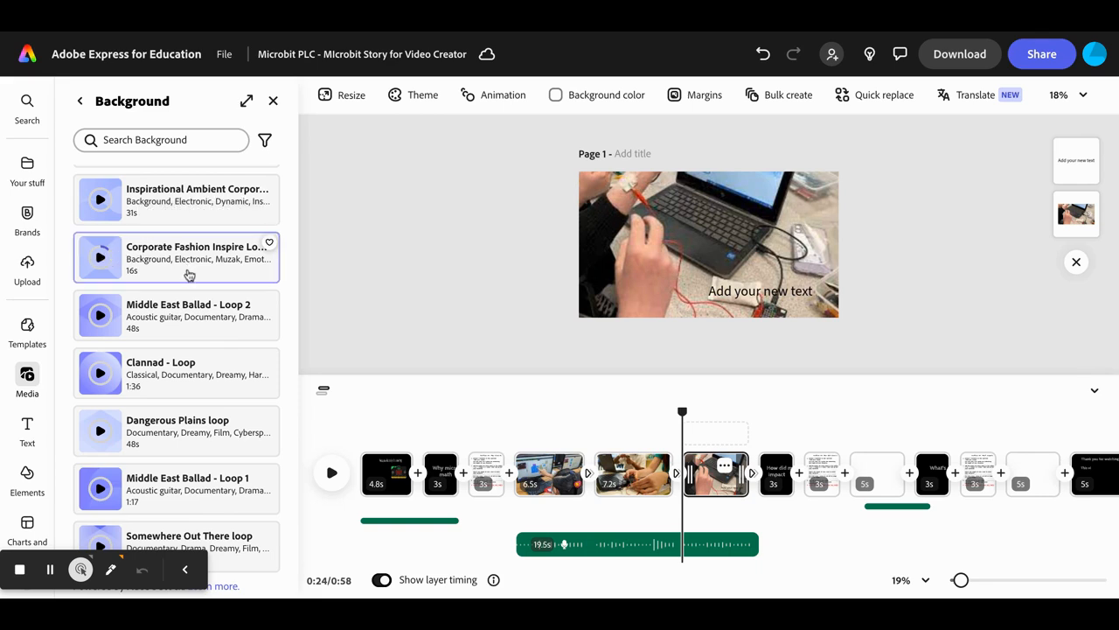
pyautogui.moveTo(142, 255); pyautogui.dragTo(708, 487)
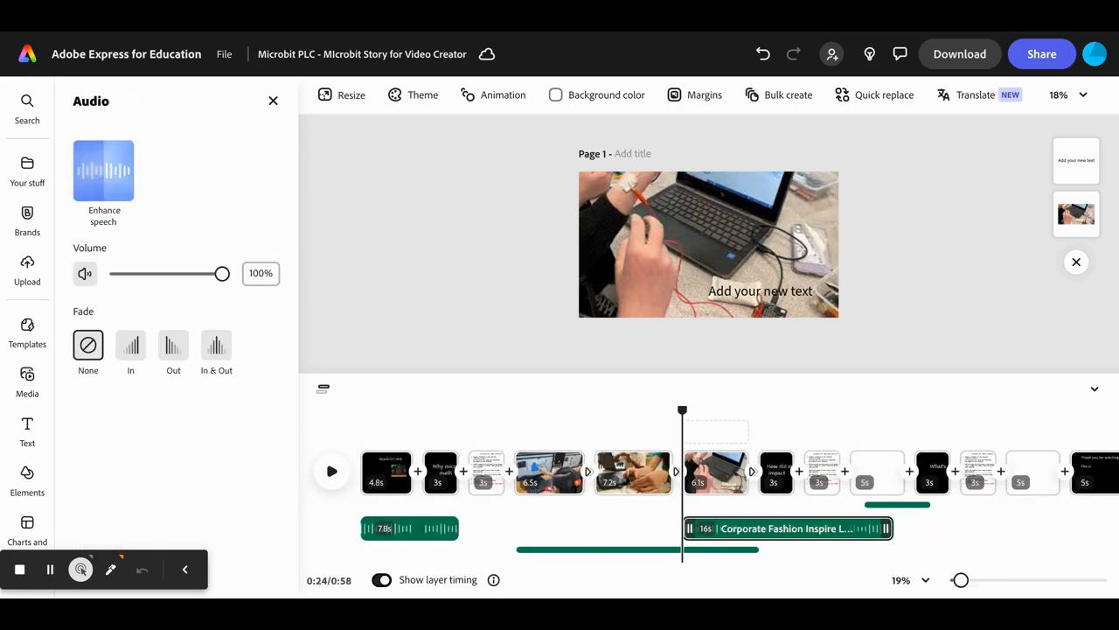
pyautogui.moveTo(752, 526); pyautogui.dragTo(624, 525)
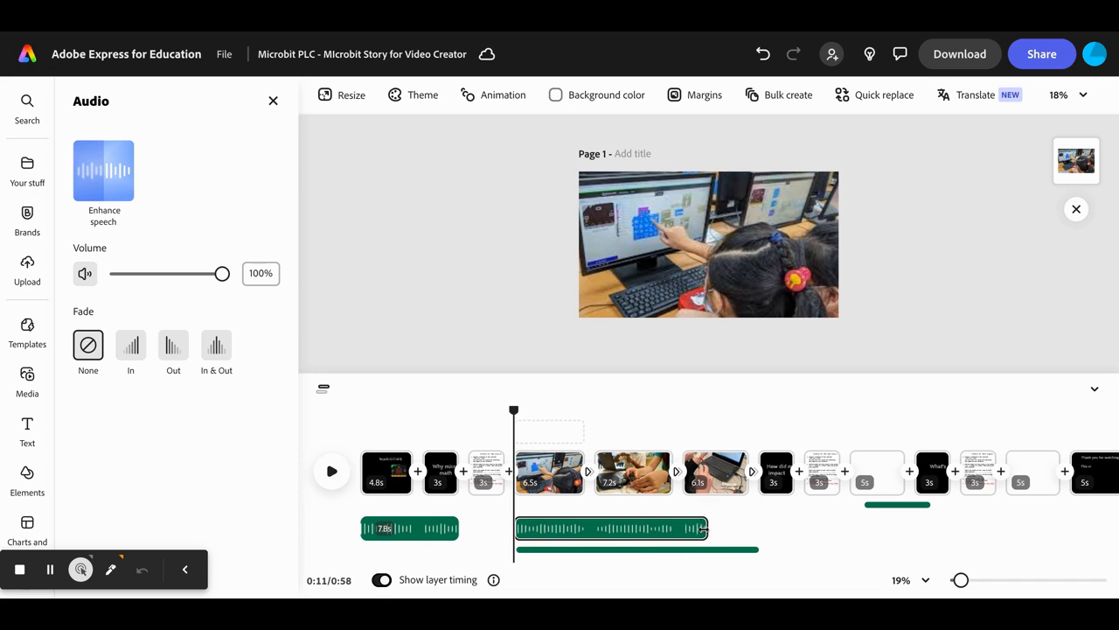
# Step: Lower the background music's volume to 24% and apply a 2 s fade-out
pyautogui.click(319, 292)
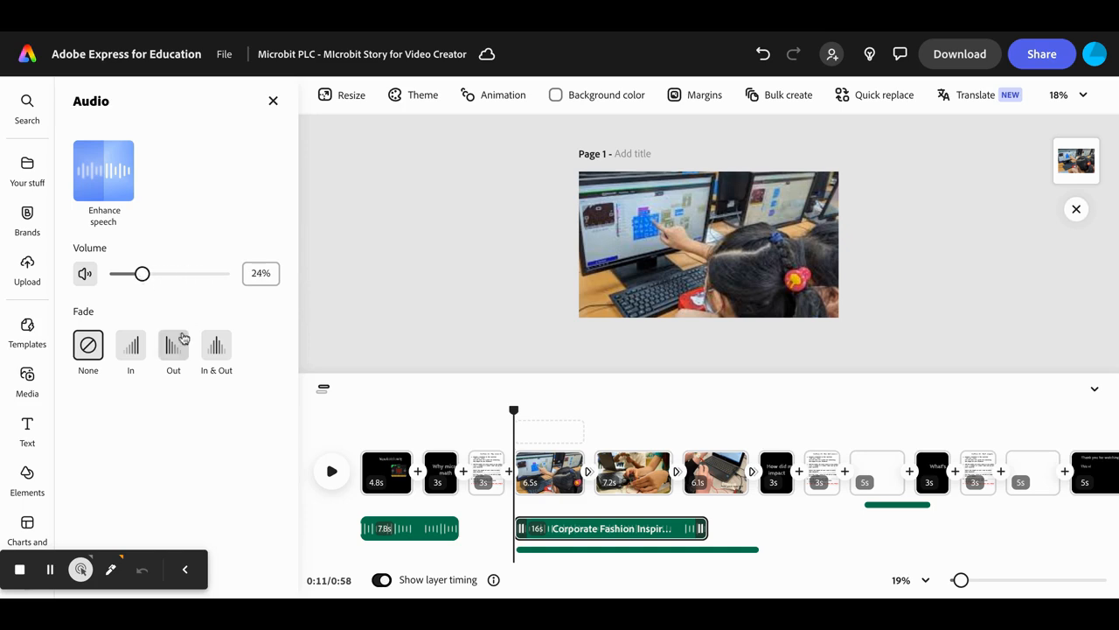
pyautogui.click(132, 346)
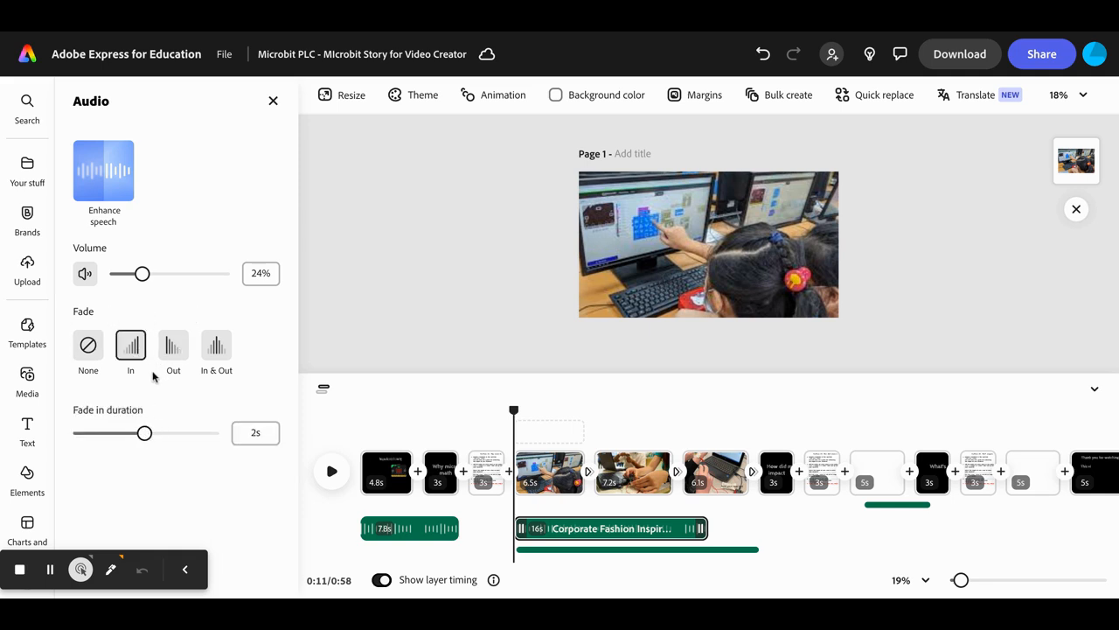
pyautogui.click(174, 346)
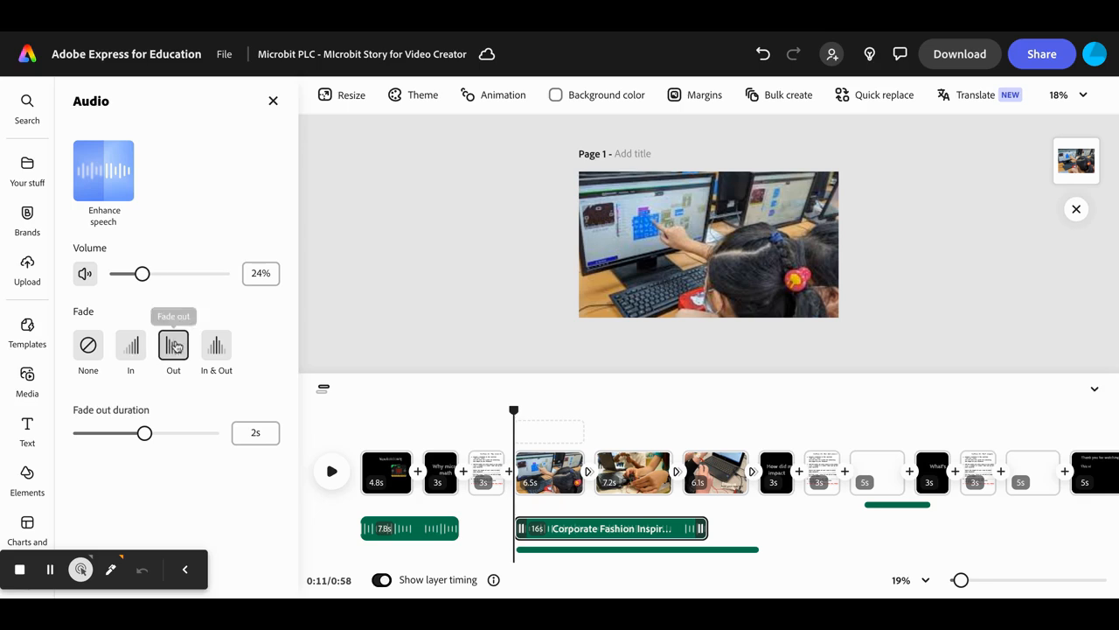
# Step: Preview the section with its transitions, voiceover and music, stop playback, and return the playhead to the first image scene
pyautogui.click(330, 473)
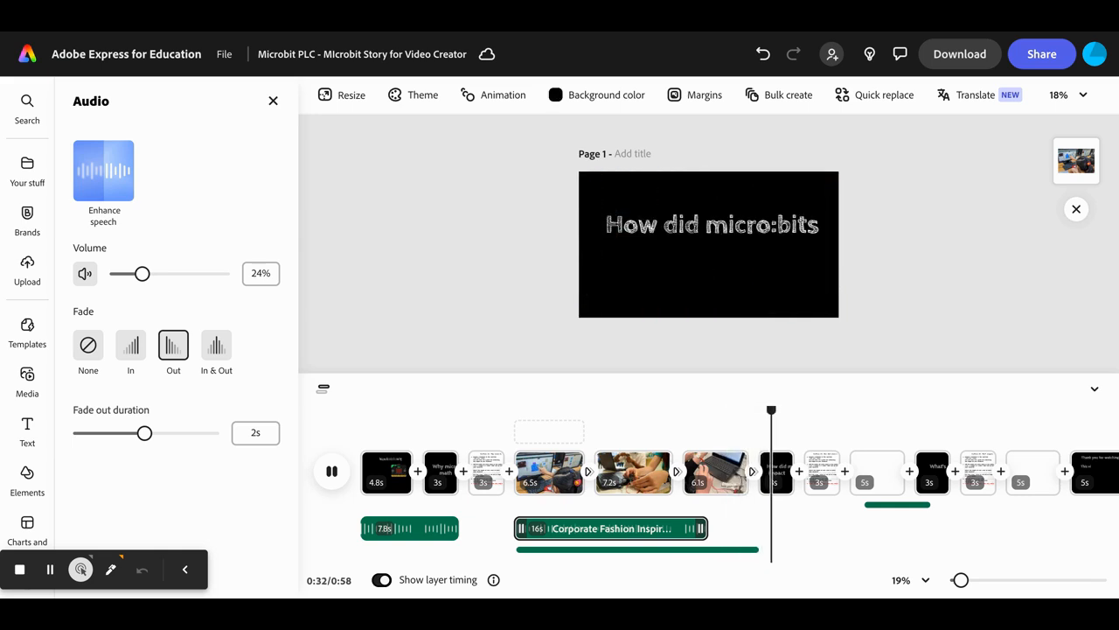
pyautogui.click(341, 471)
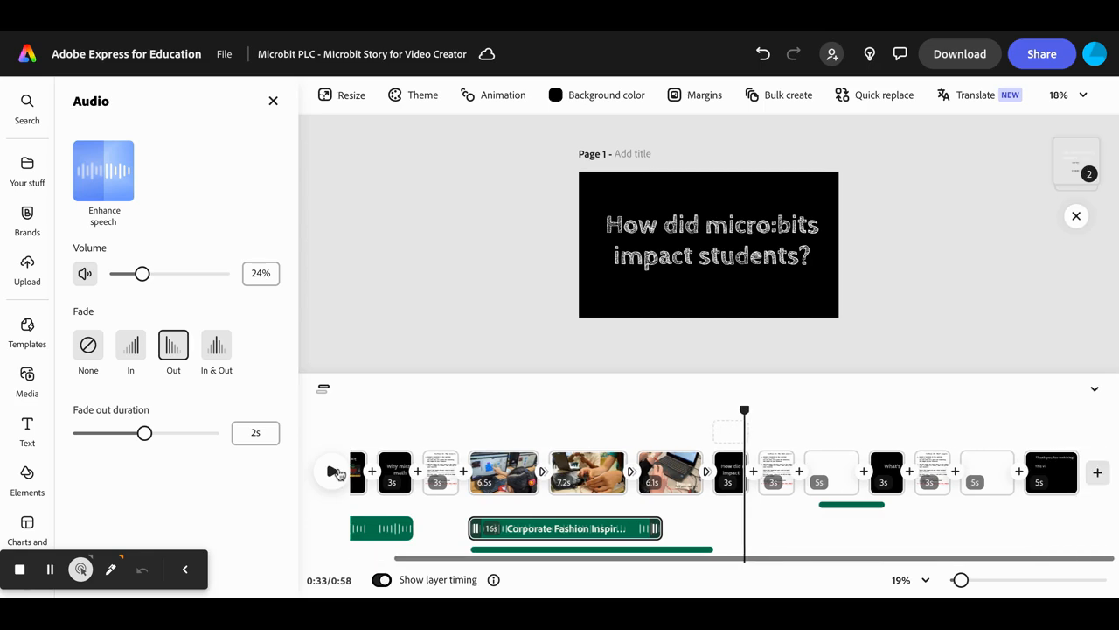
pyautogui.moveTo(743, 408); pyautogui.dragTo(473, 405)
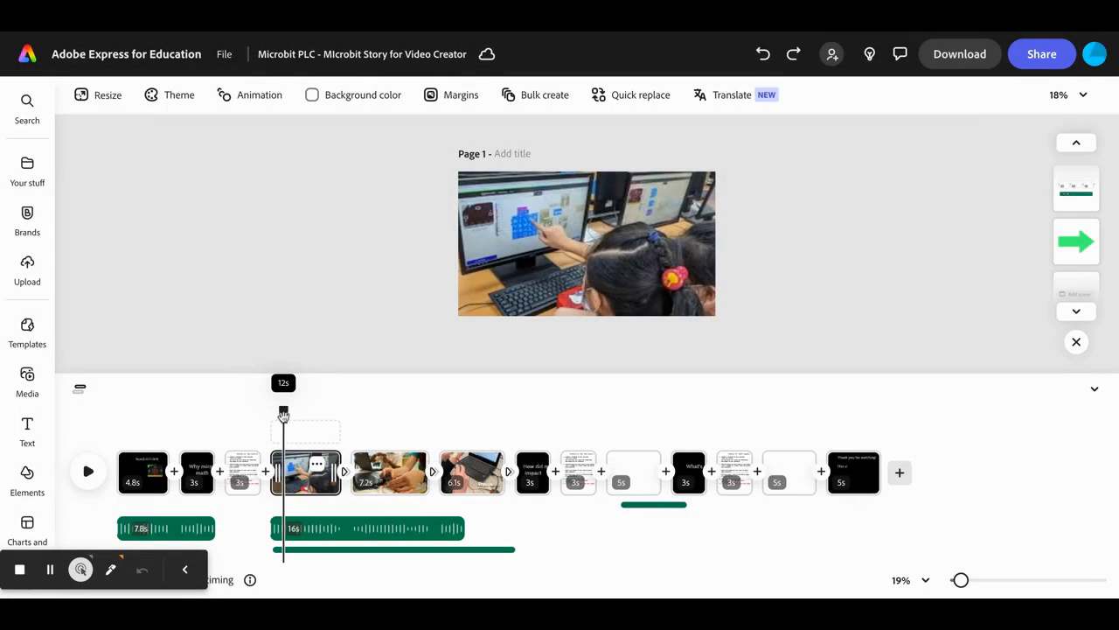
pyautogui.moveTo(284, 416); pyautogui.dragTo(280, 415)
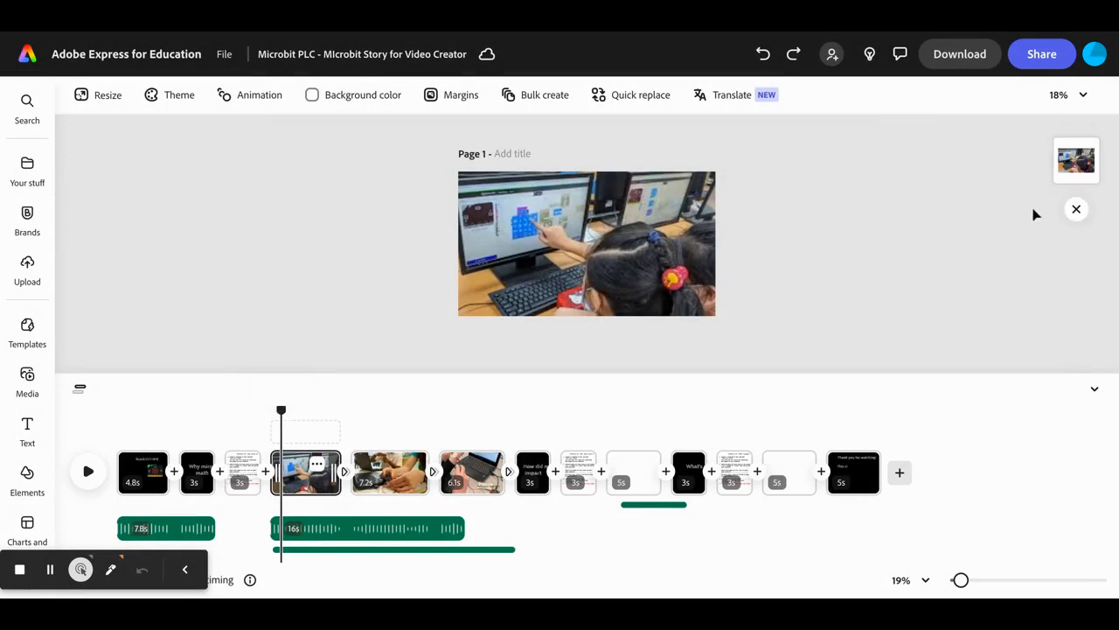
# Step: View the Section #1 instructions scene at 50% and read through its six instructions
pyautogui.click(1069, 95)
pyautogui.click(909, 199)
pyautogui.click(243, 490)
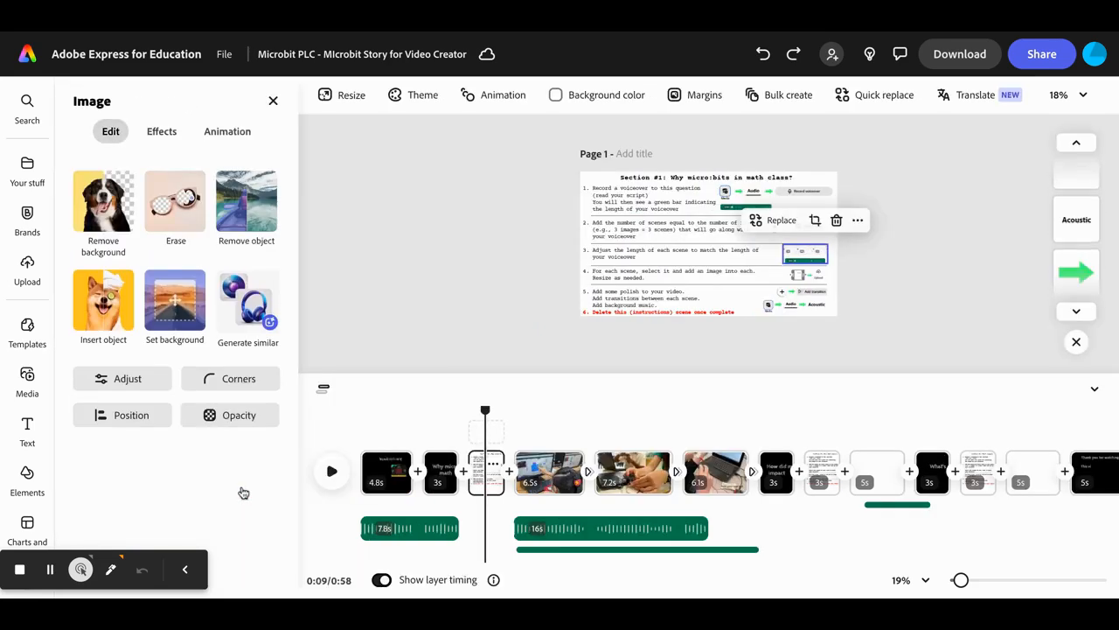
pyautogui.click(1074, 98)
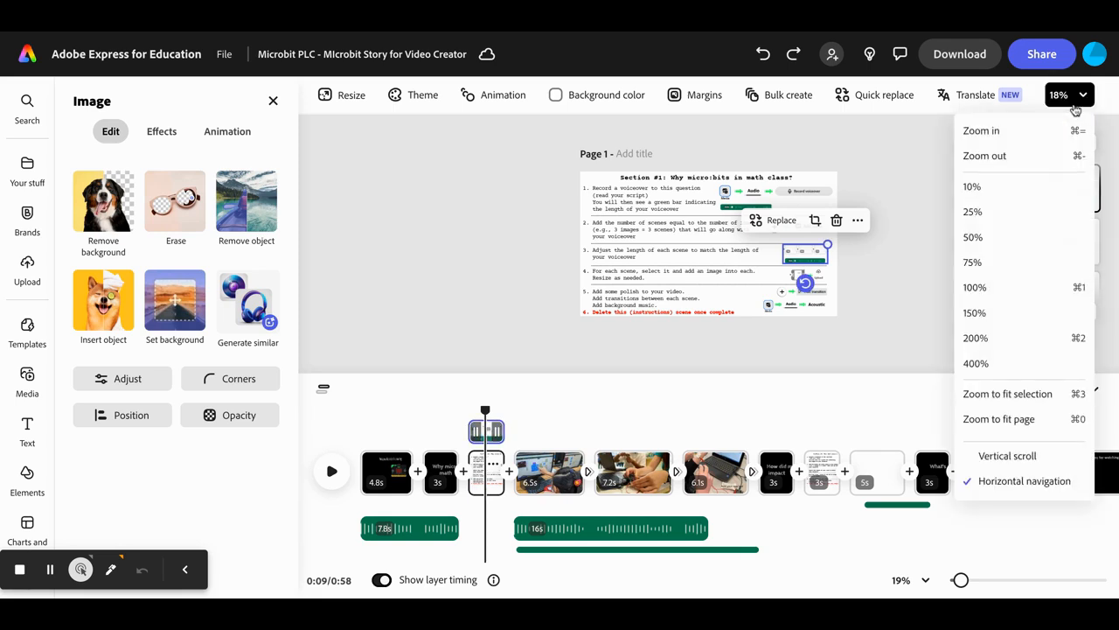
pyautogui.click(1019, 238)
pyautogui.scroll(-3, 586, 259)
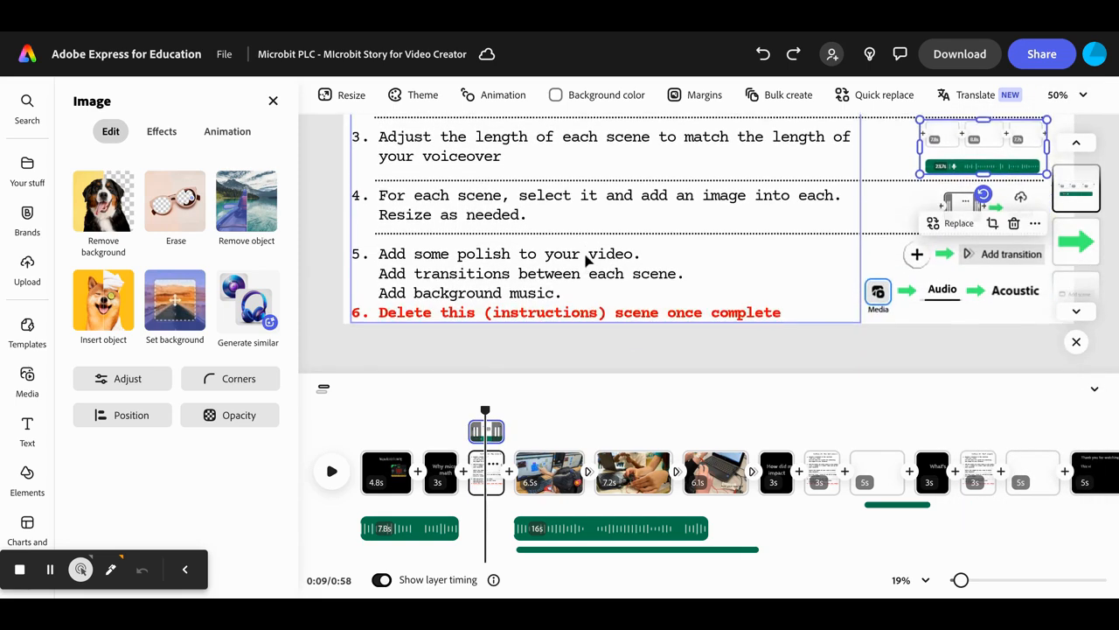
pyautogui.scroll(2, 588, 259)
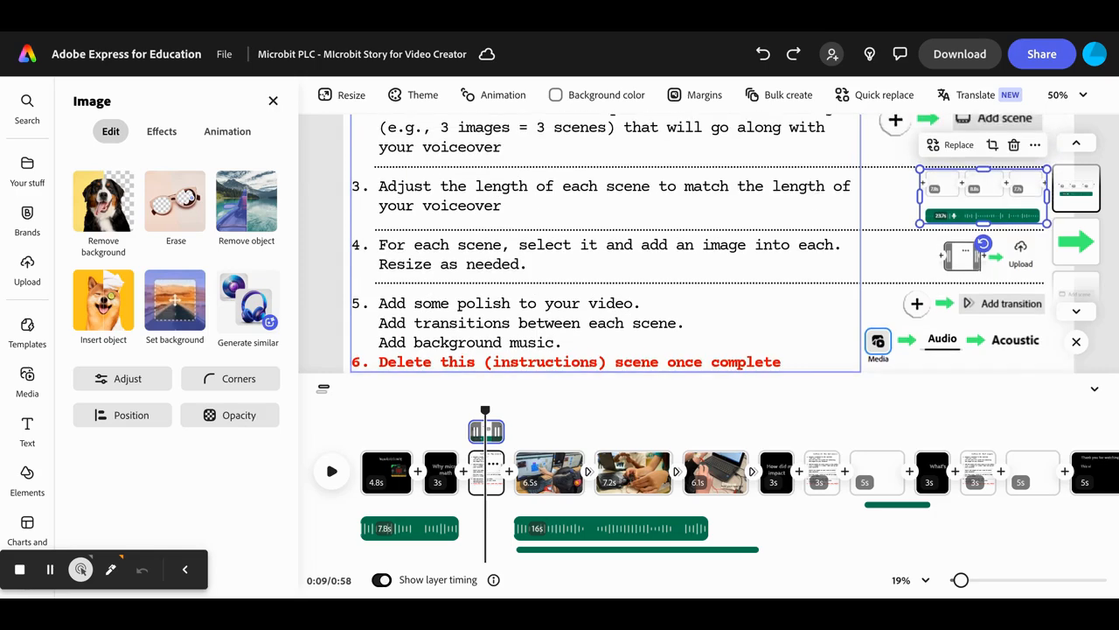
pyautogui.scroll(-2, 587, 260)
pyautogui.scroll(3, 604, 219)
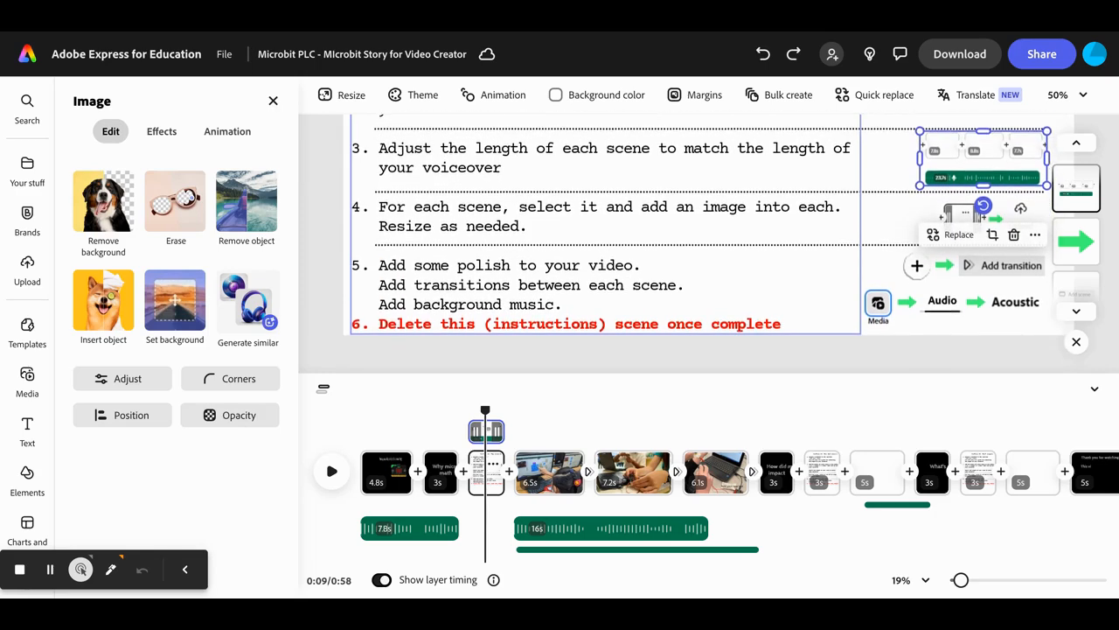
pyautogui.scroll(3, 603, 237)
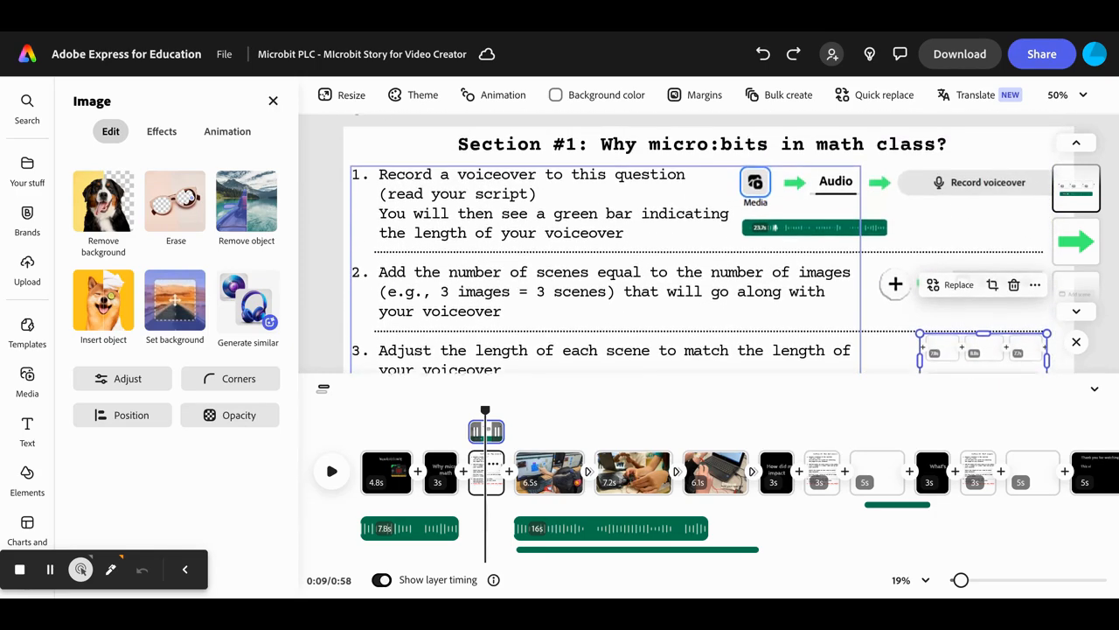
pyautogui.scroll(-1, 603, 236)
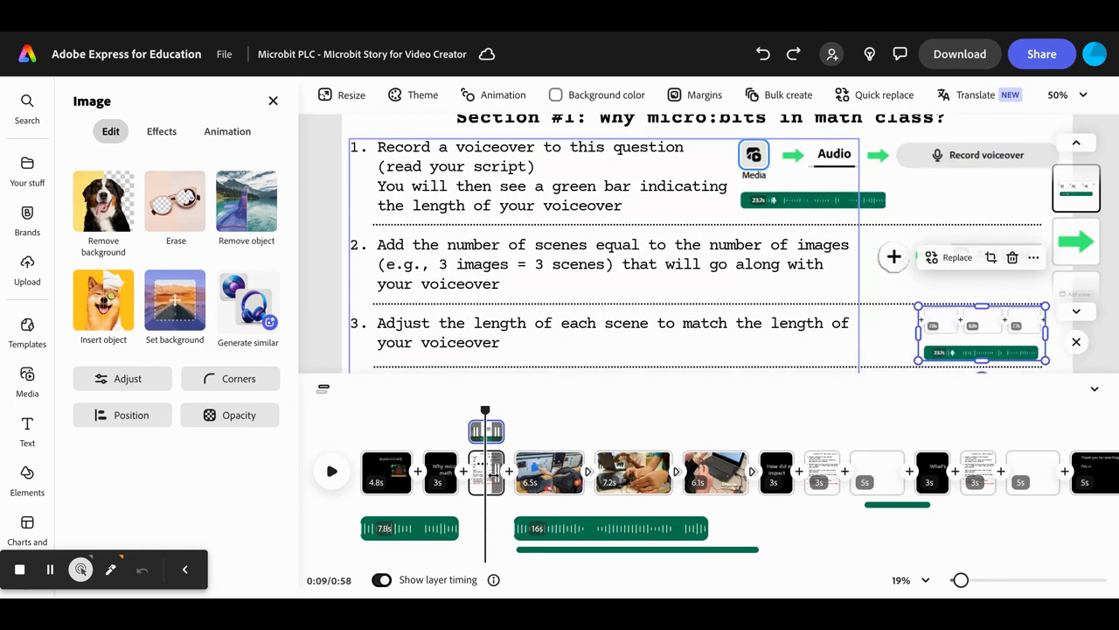
# Step: Delete the Section #1 instructions scene from the timeline
pyautogui.click(492, 473)
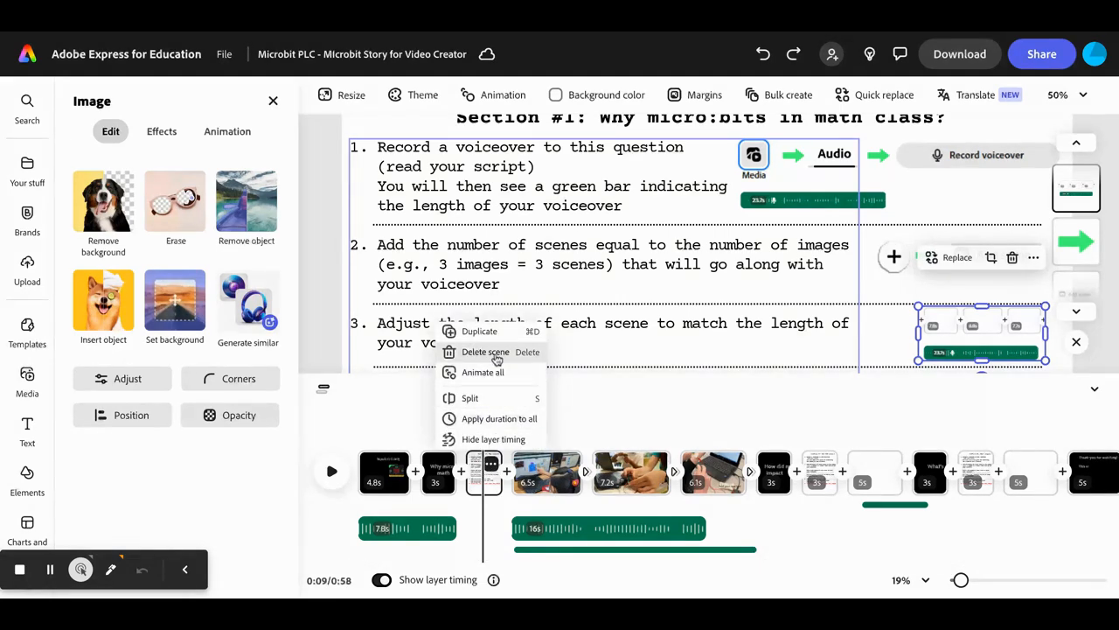
pyautogui.click(486, 352)
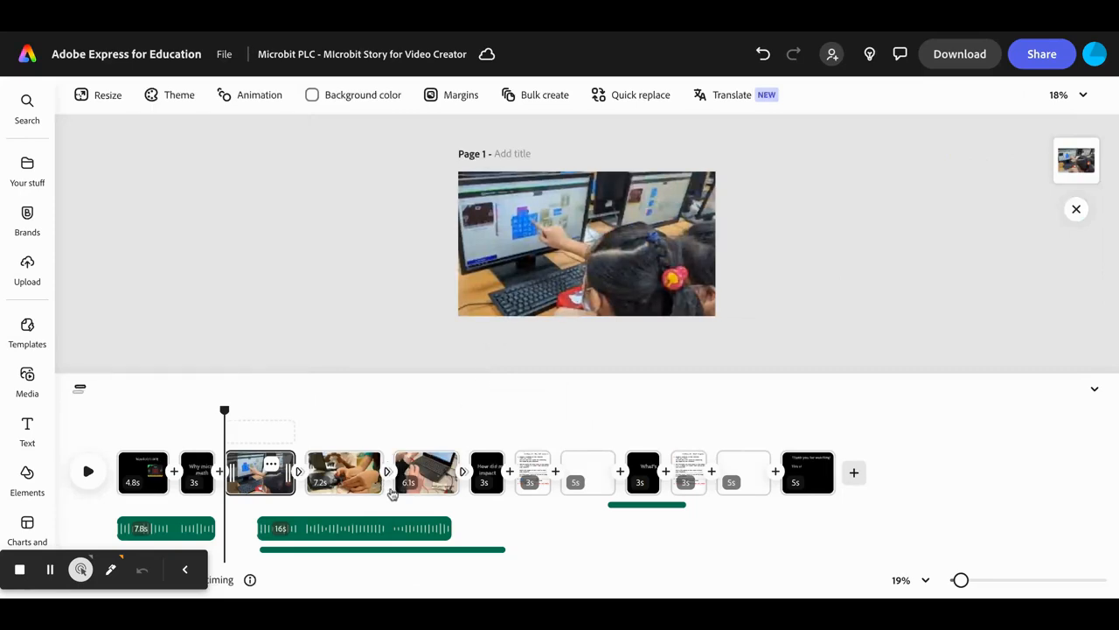
# Step: Move the background music and the Voiceover 1.wav clip earlier so both start with the first image scene
pyautogui.click(364, 528)
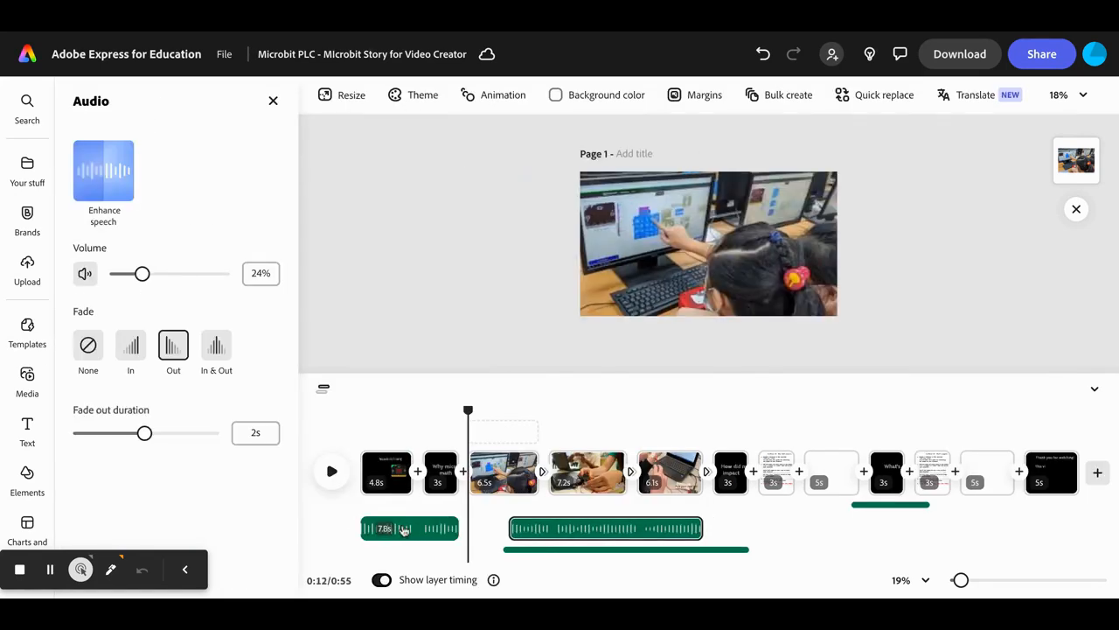
pyautogui.moveTo(586, 535); pyautogui.dragTo(546, 535)
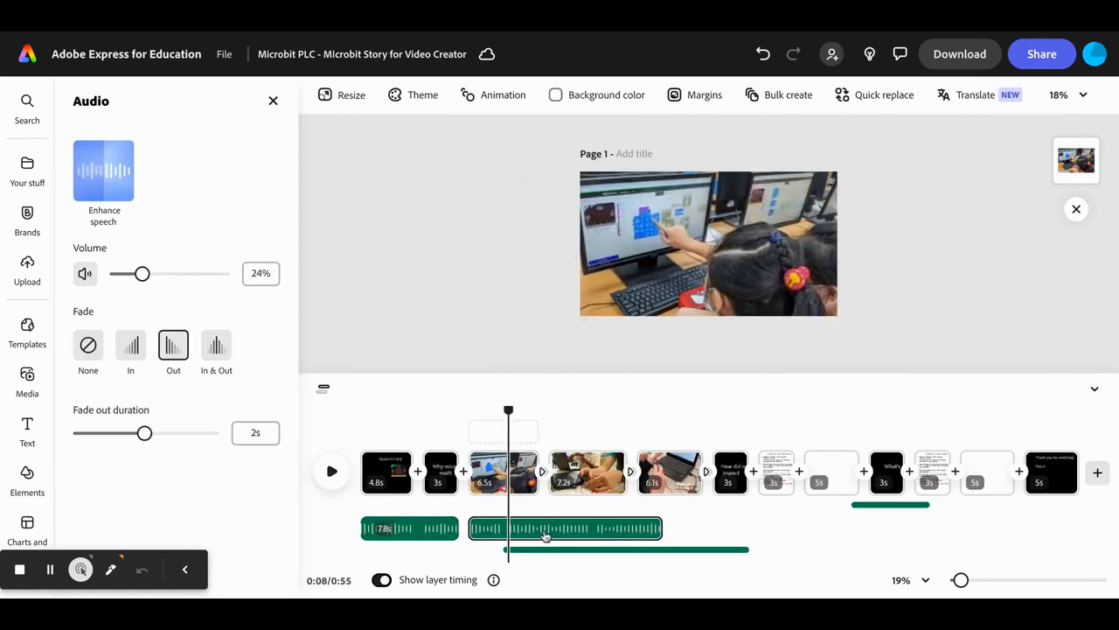
pyautogui.click(569, 551)
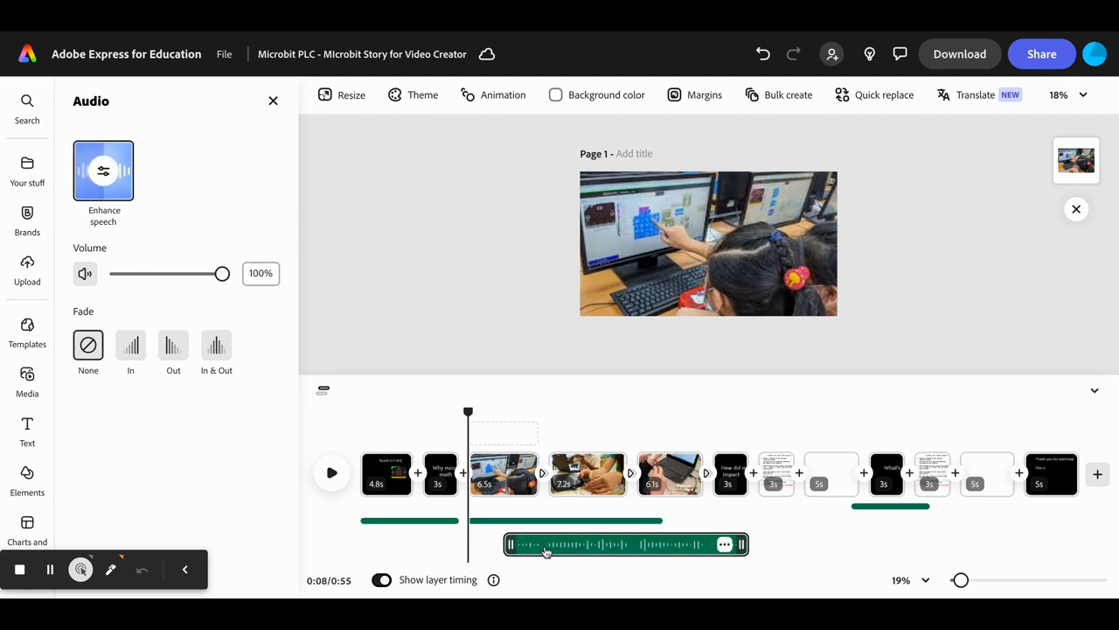
pyautogui.moveTo(561, 551); pyautogui.dragTo(531, 549)
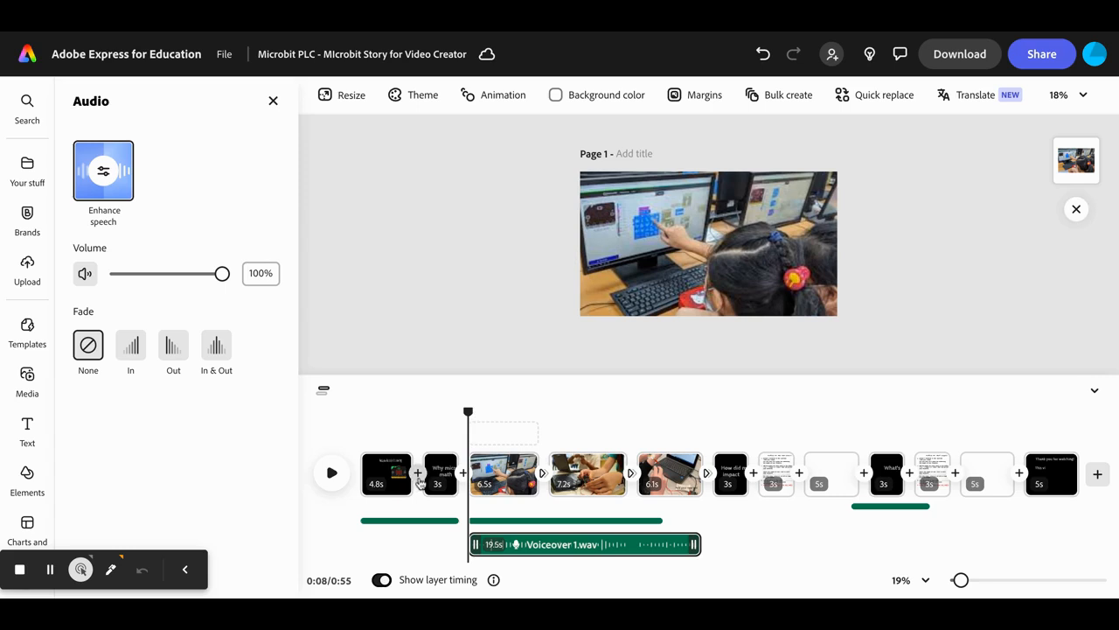
# Step: Return the playhead to the start of the video and scrub through the timeline to the closing thank-you scene
pyautogui.moveTo(465, 410); pyautogui.dragTo(360, 410)
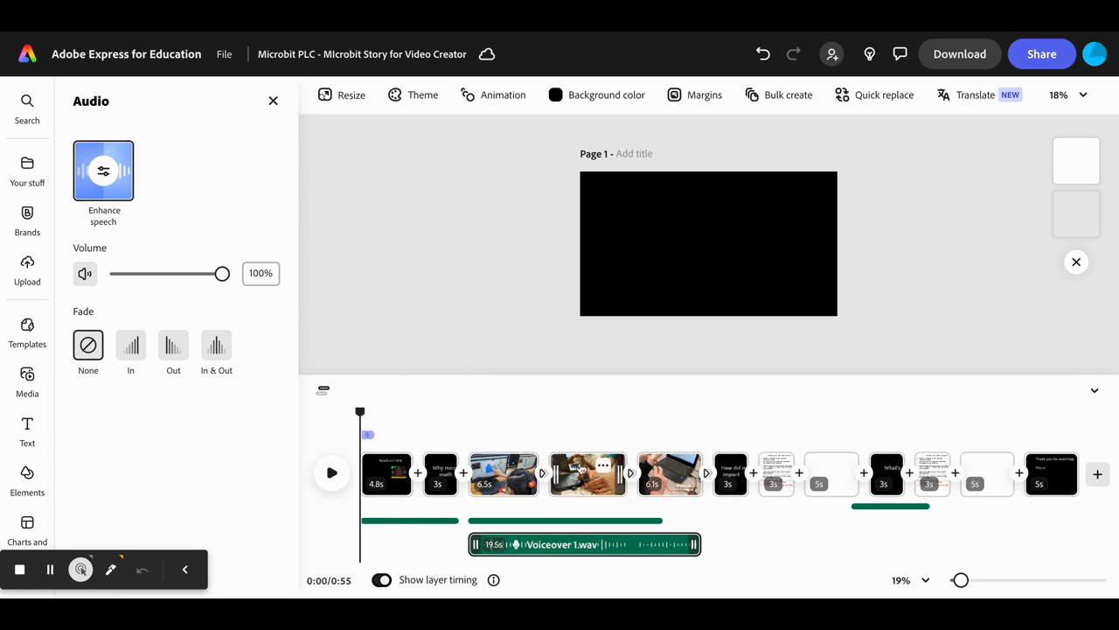
pyautogui.moveTo(649, 468)
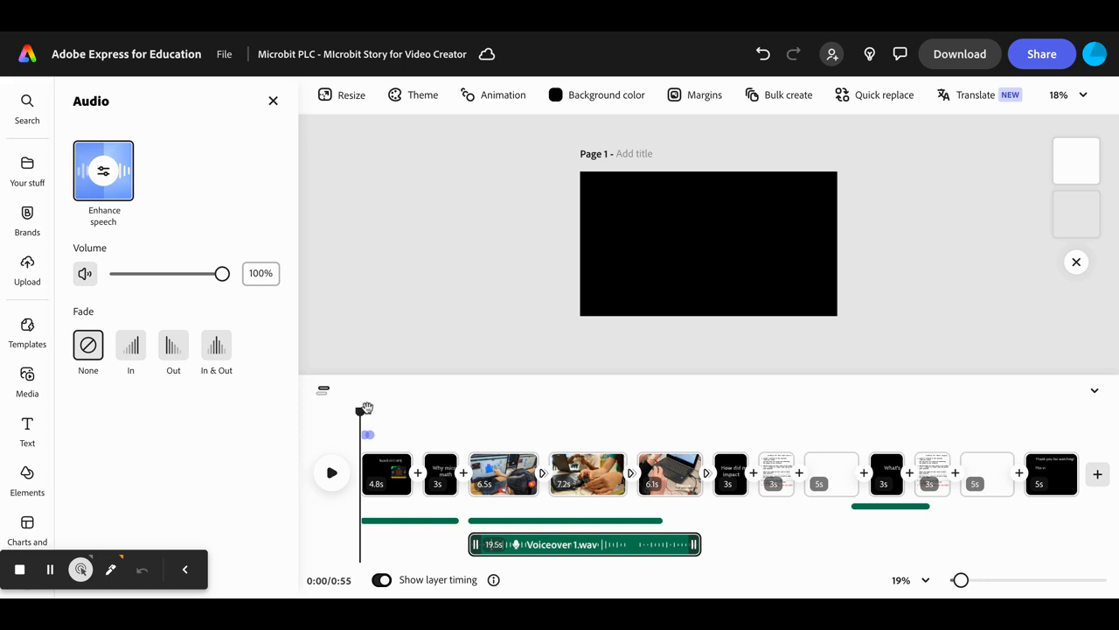
pyautogui.moveTo(368, 409); pyautogui.dragTo(879, 432)
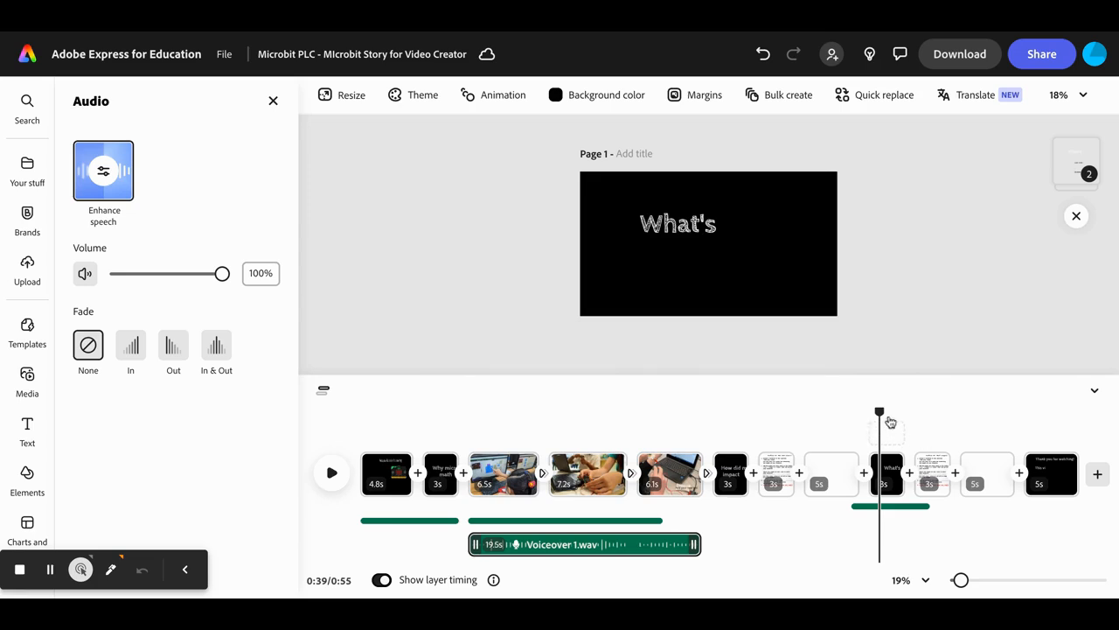
pyautogui.moveTo(879, 411); pyautogui.dragTo(1041, 426)
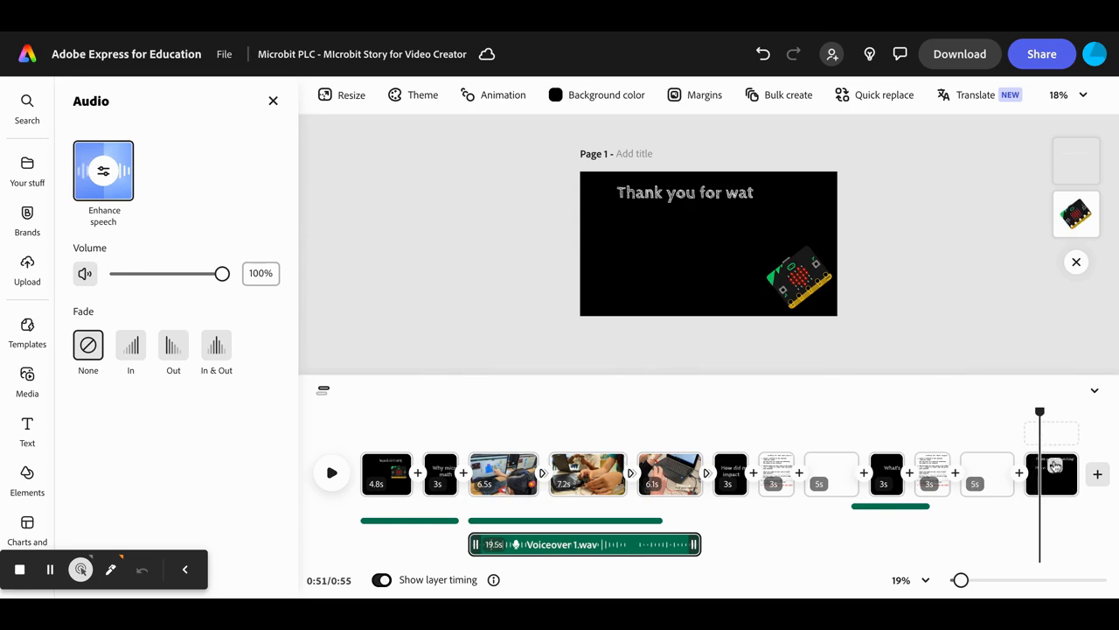
# Step: Select the closing scene and its "Thank you for watching!" credits text to examine the producer and location placeholders
pyautogui.click(1052, 465)
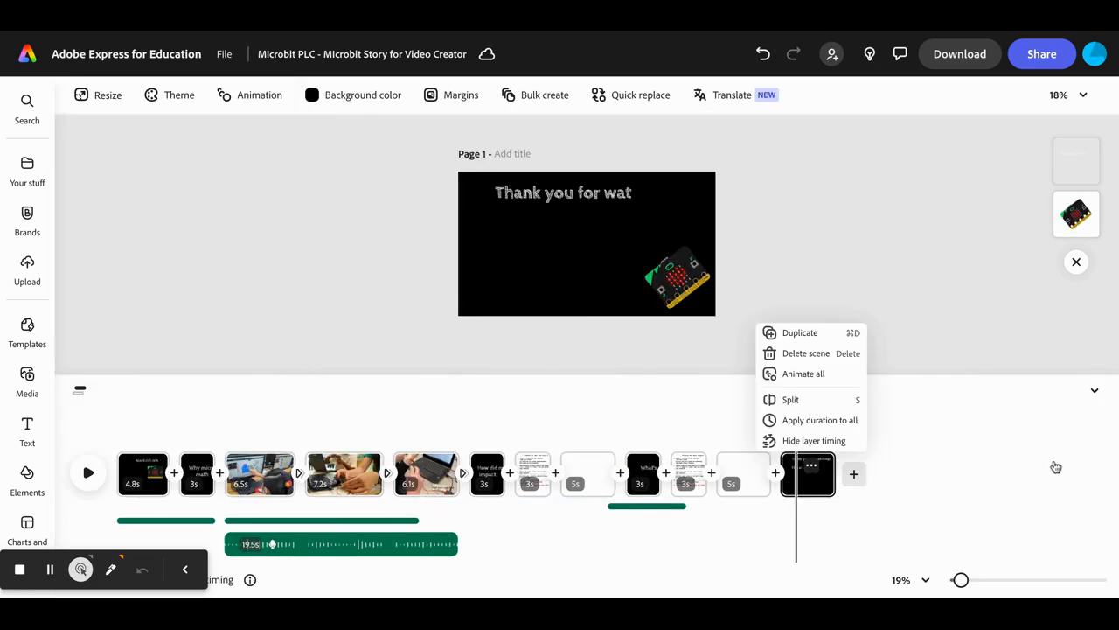
pyautogui.click(824, 486)
pyautogui.click(824, 433)
pyautogui.click(702, 253)
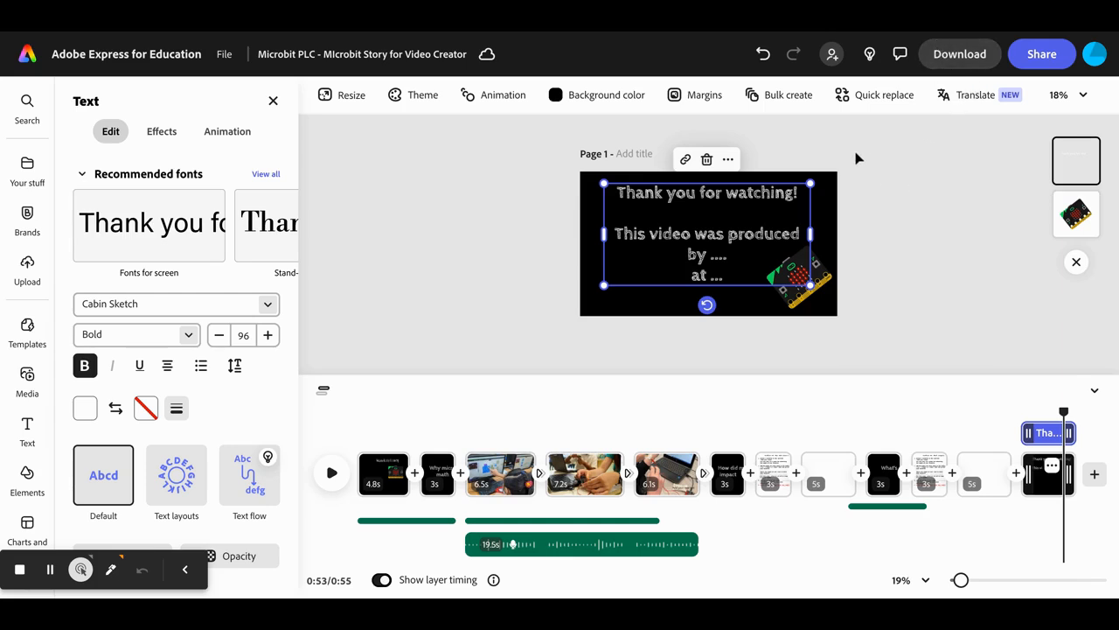
# Step: Download the video as an MP4 at 1080p (Original size)
pyautogui.click(957, 65)
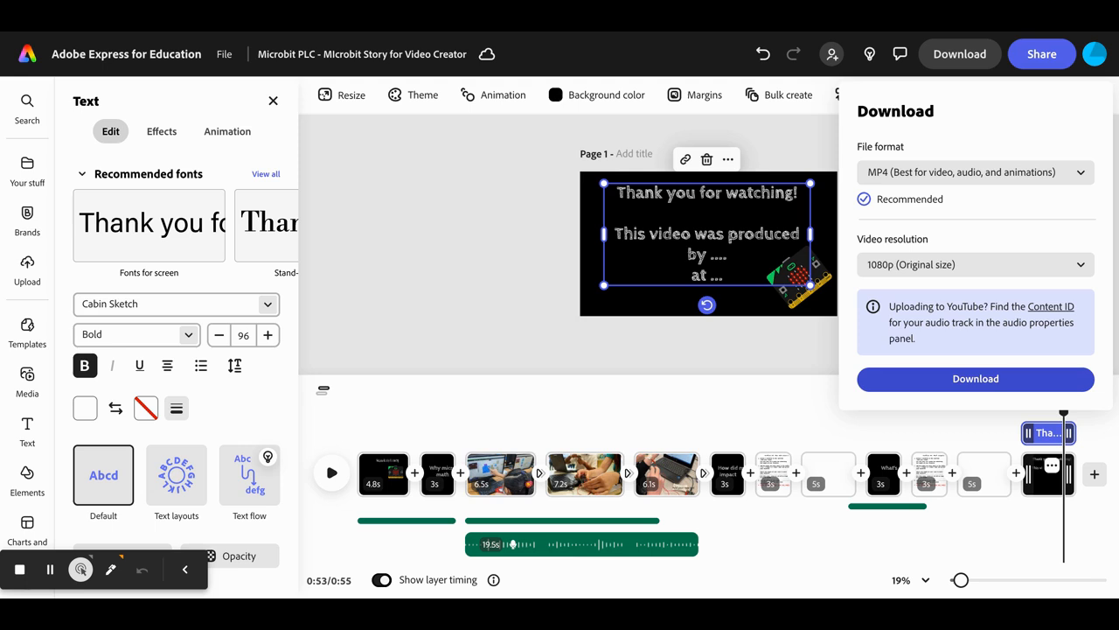
pyautogui.click(953, 377)
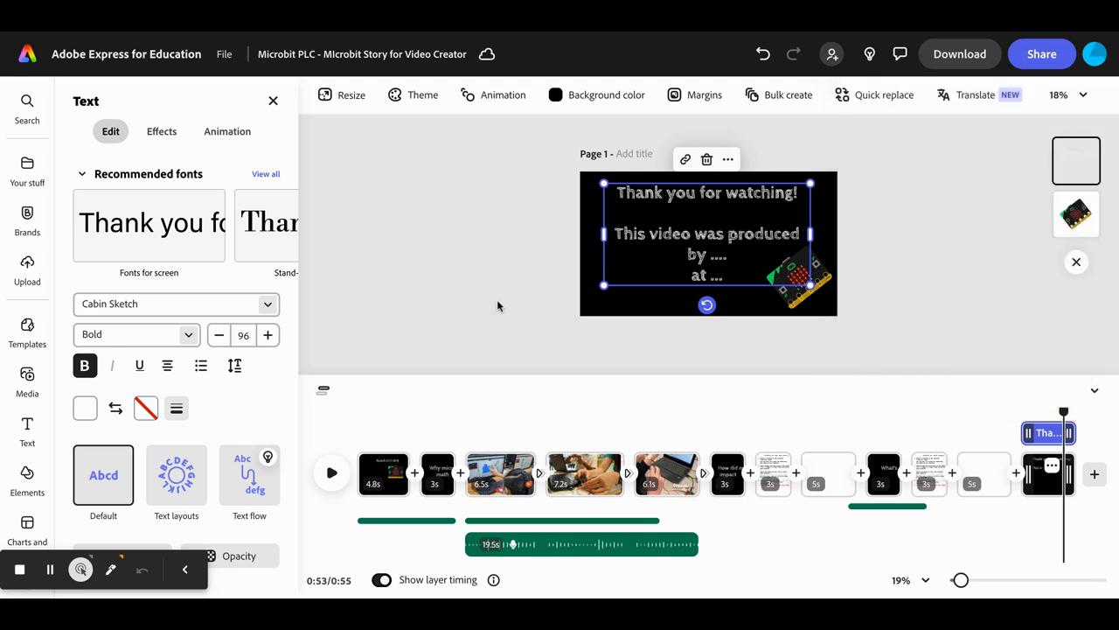